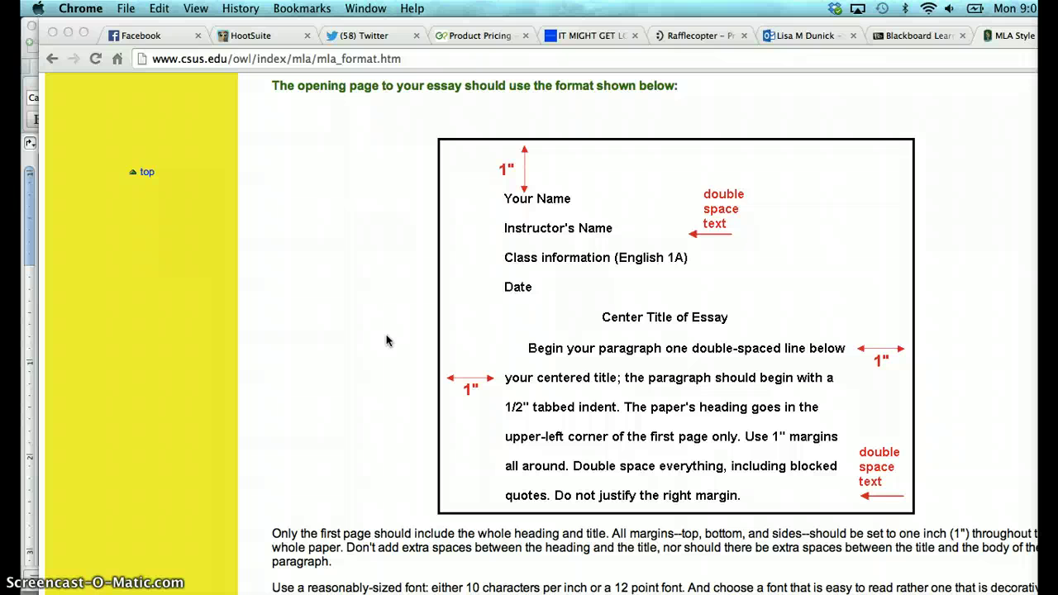
Step: Switch from the browser's MLA format page to the blank Word document
{"action": "left_click", "coordinate": [649, 317]}
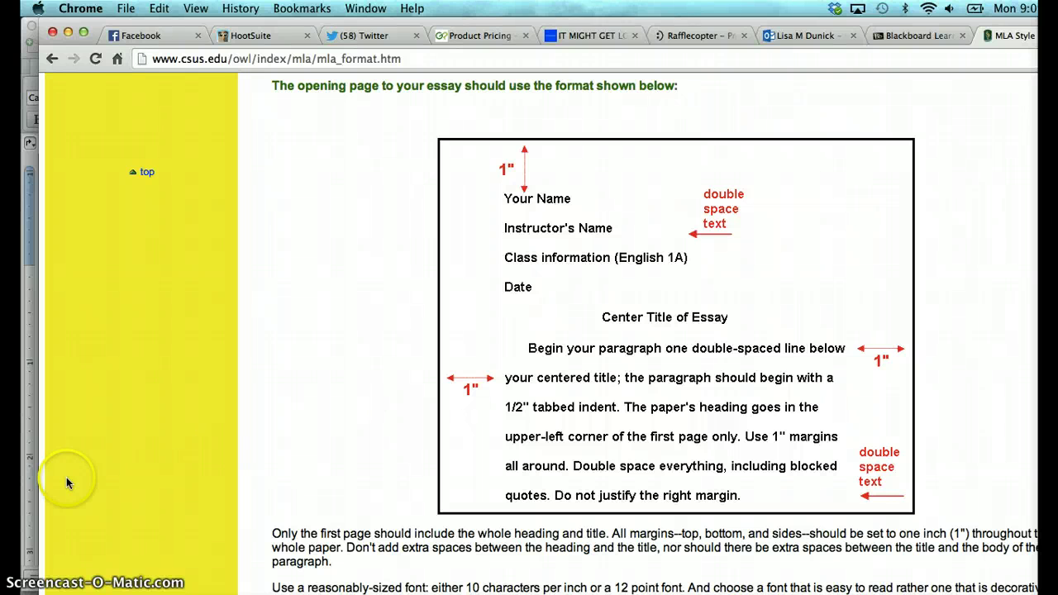
{"action": "key", "text": "super+Tab"}
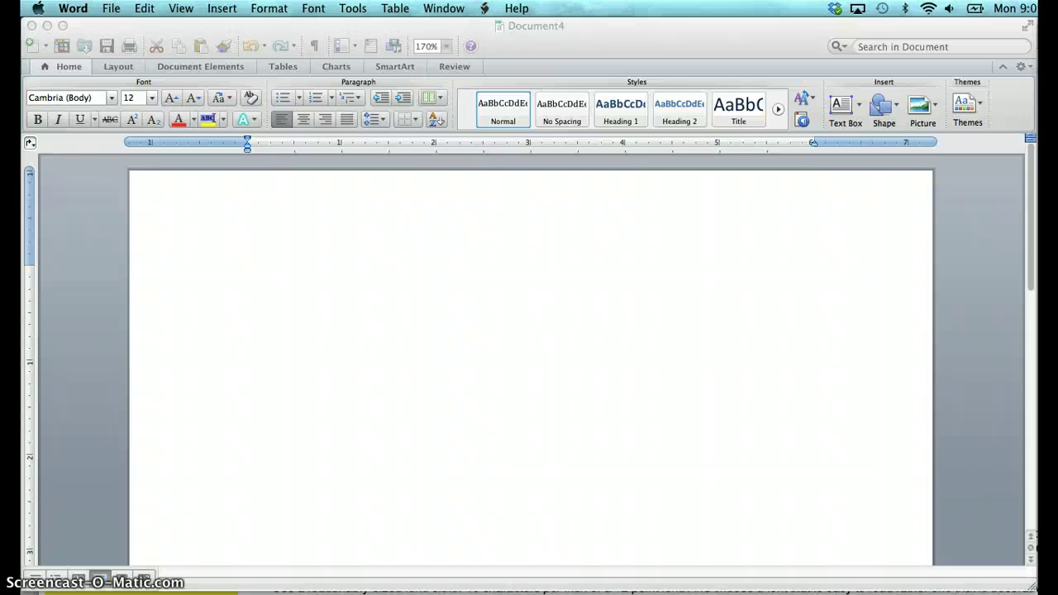
{"action": "left_click", "coordinate": [91, 480]}
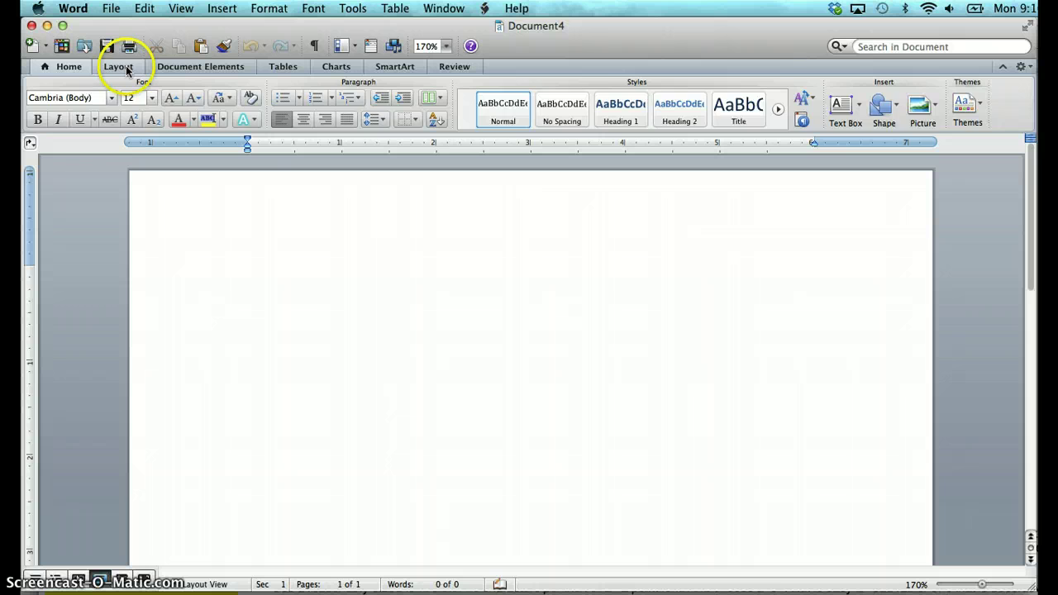
Step: Set the document's left and right page margins to 1 inch
{"action": "left_click", "coordinate": [124, 68]}
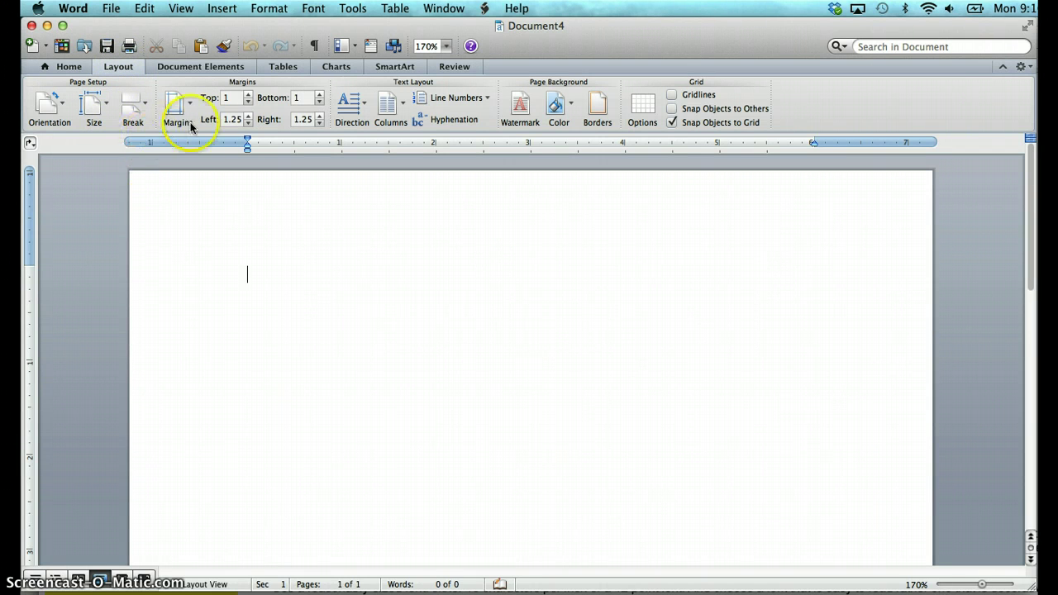
{"action": "left_click", "coordinate": [248, 123]}
{"action": "left_click", "coordinate": [247, 123]}
{"action": "left_click", "coordinate": [247, 123]}
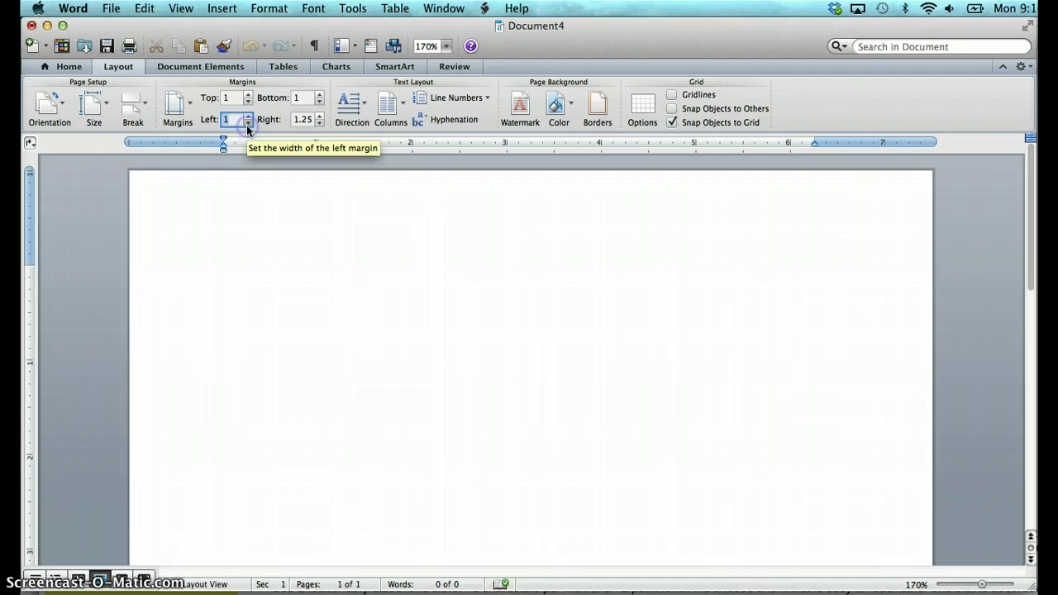
{"action": "left_click", "coordinate": [319, 124]}
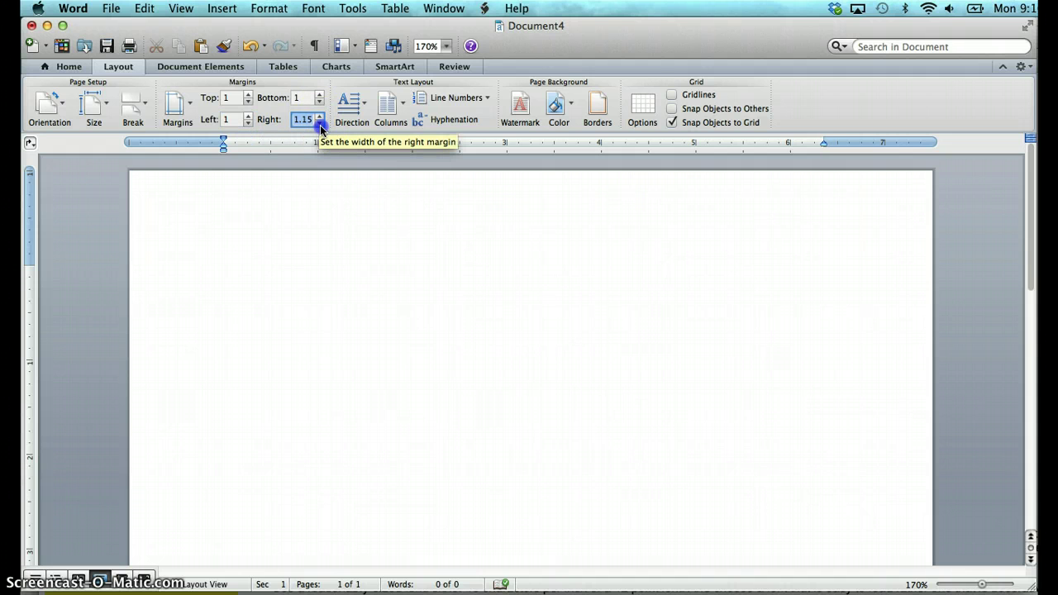
{"action": "left_click", "coordinate": [320, 124]}
{"action": "left_click", "coordinate": [319, 124]}
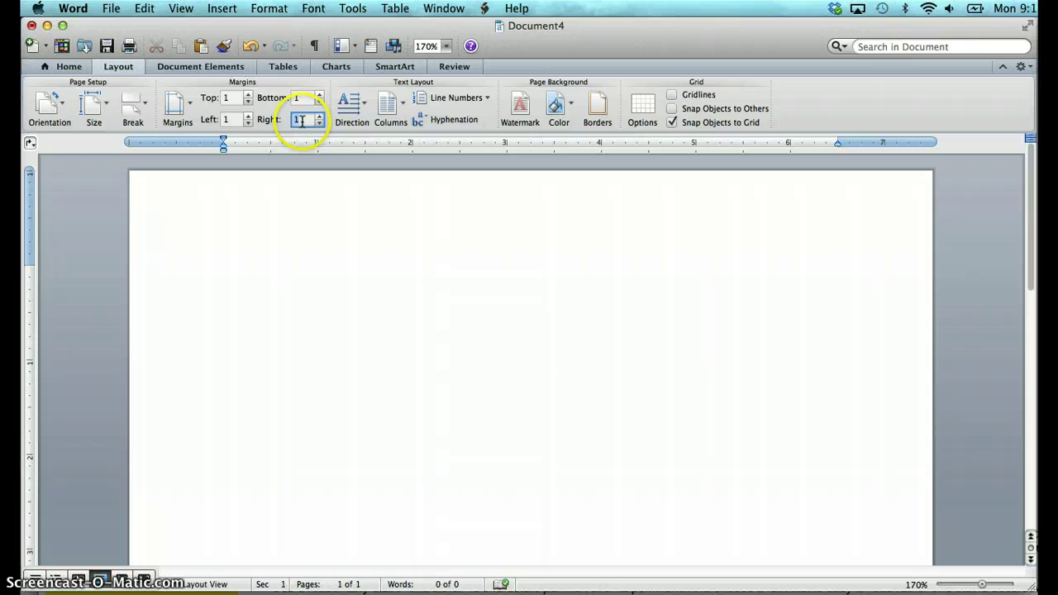
{"action": "left_click", "coordinate": [227, 67]}
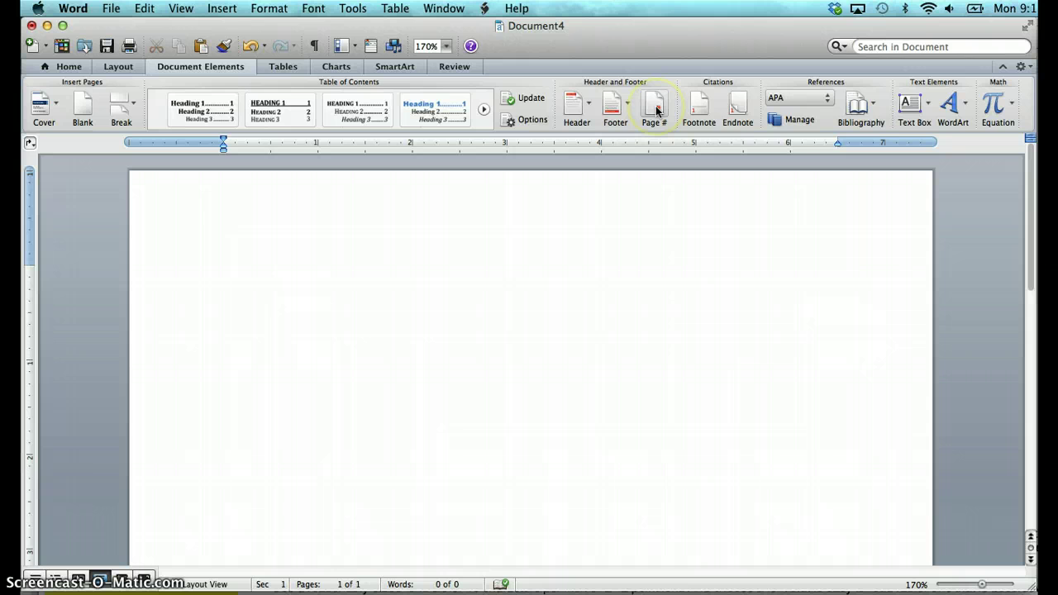
{"action": "left_click", "coordinate": [571, 116]}
{"action": "left_click", "coordinate": [572, 118]}
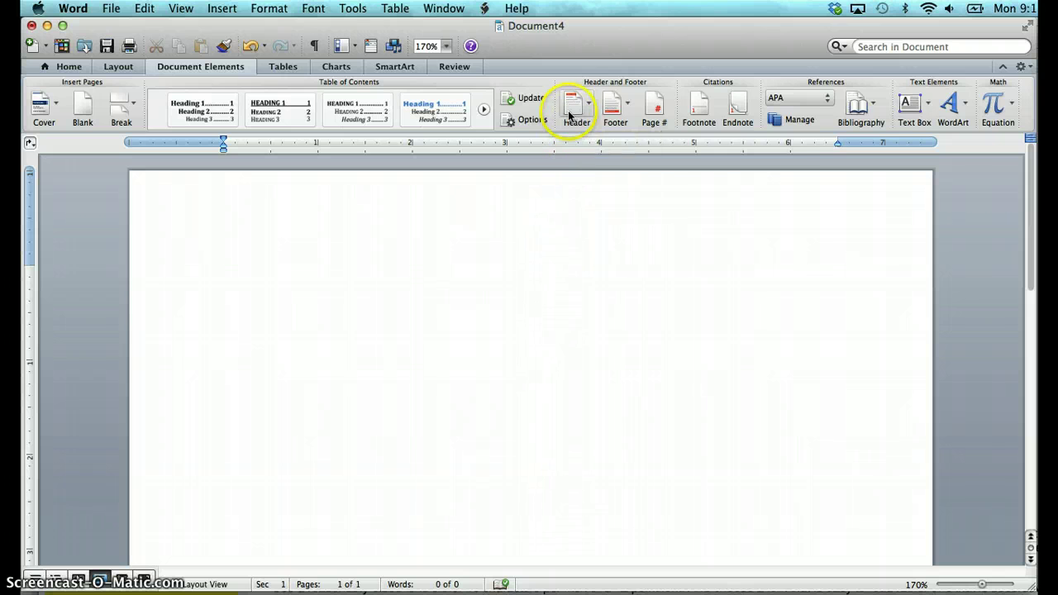
{"action": "left_click", "coordinate": [571, 119]}
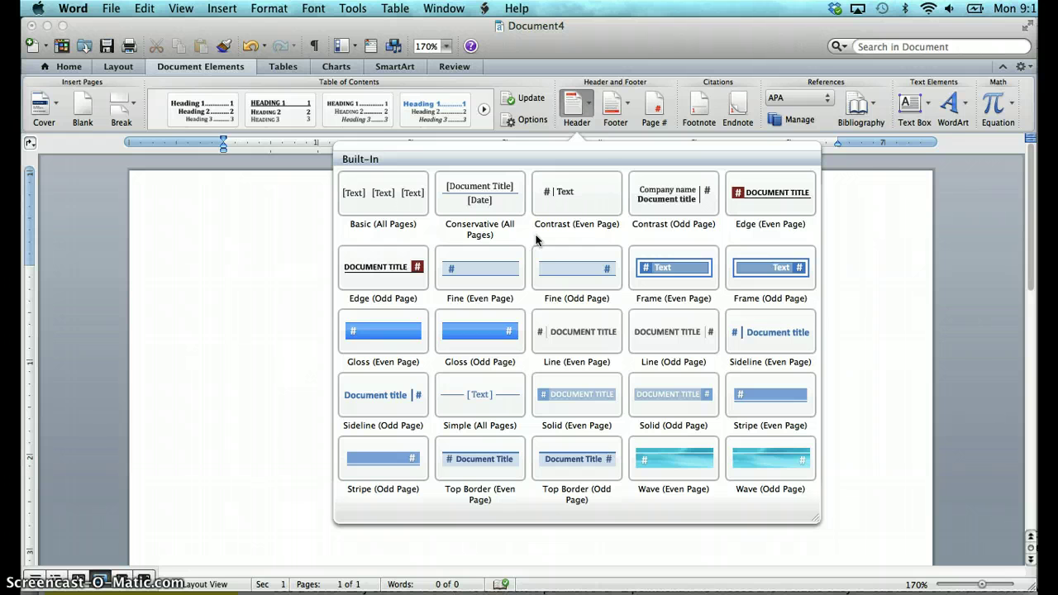
{"action": "left_click", "coordinate": [576, 104]}
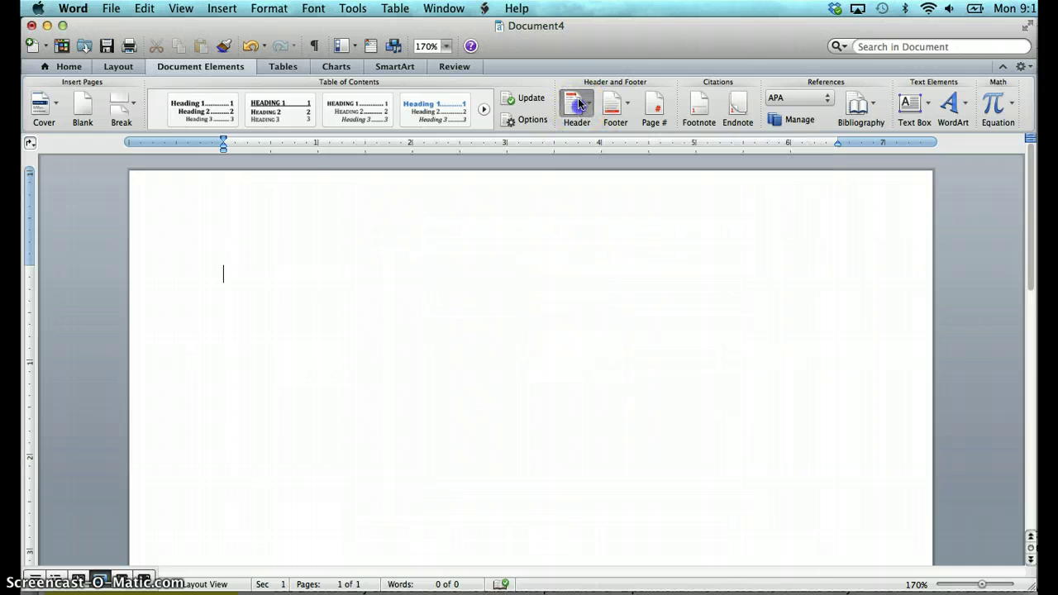
Step: Open the page header for editing, right-align it and enter the placeholder "Last Name"
{"action": "double_click", "coordinate": [582, 191]}
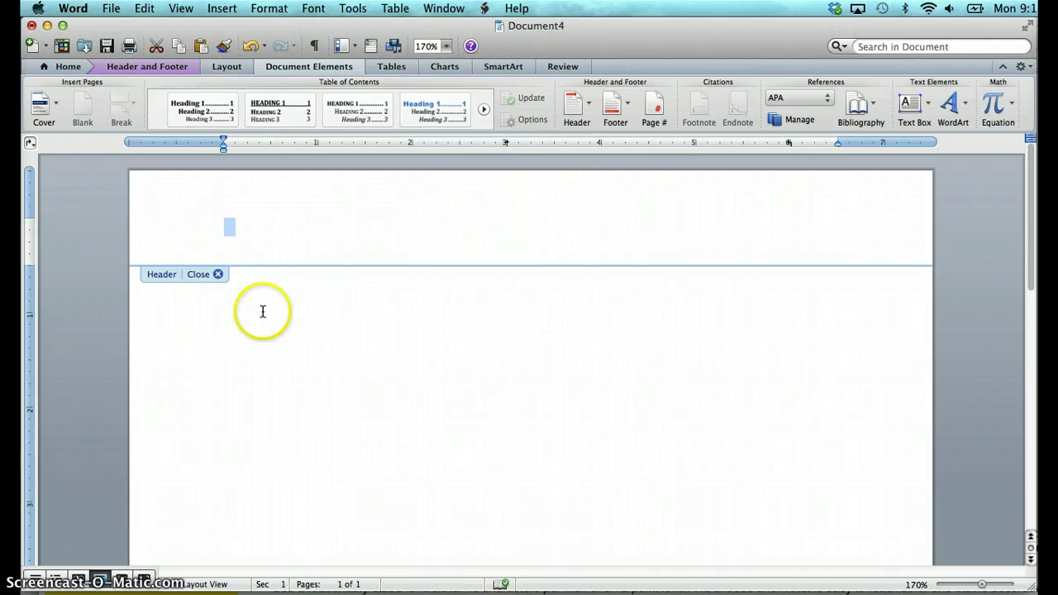
{"action": "left_click", "coordinate": [223, 225]}
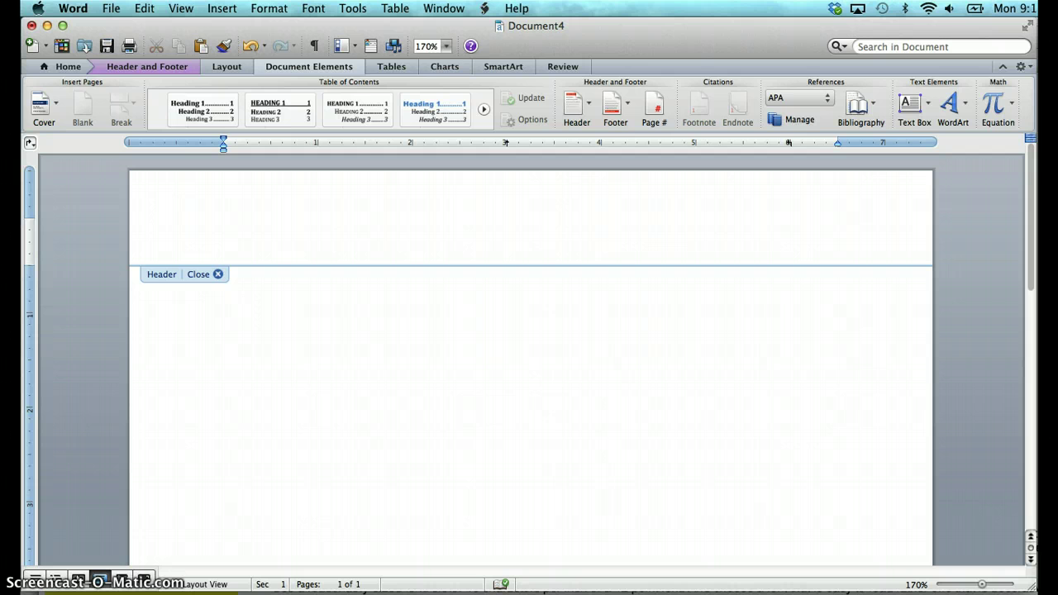
{"action": "left_click", "coordinate": [69, 67]}
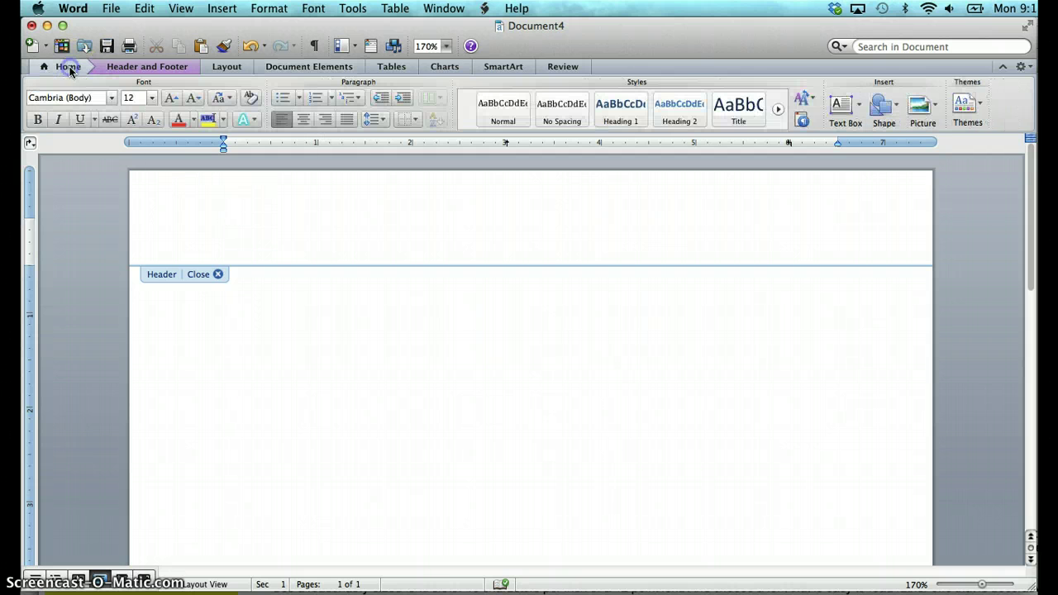
{"action": "left_click", "coordinate": [331, 126]}
{"action": "type", "text": "Last Name"}
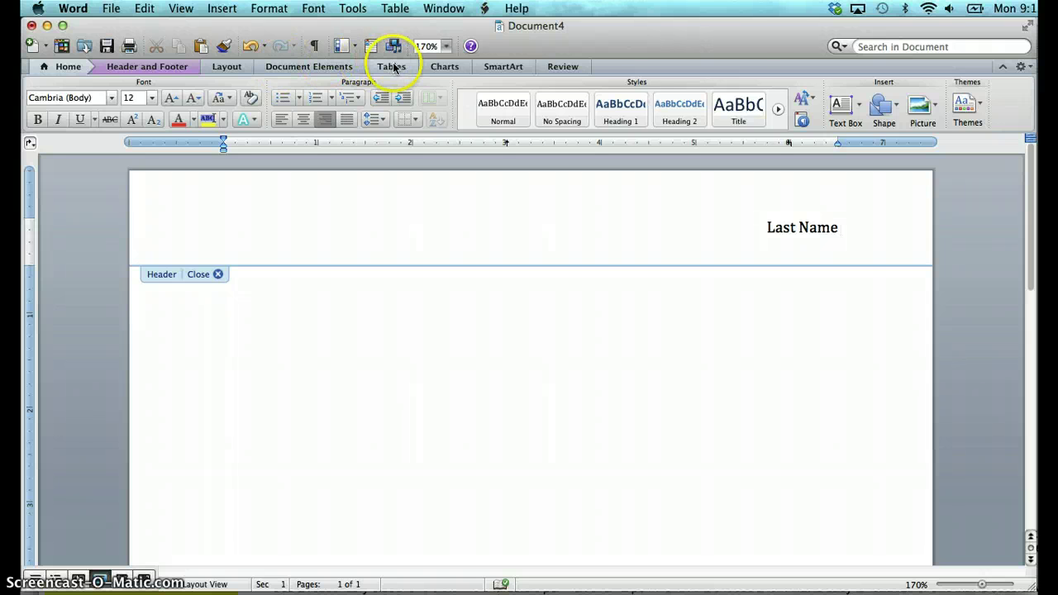
Step: Insert a right-aligned page number in the header, shown on the first page, and close the header
{"action": "left_click", "coordinate": [327, 67]}
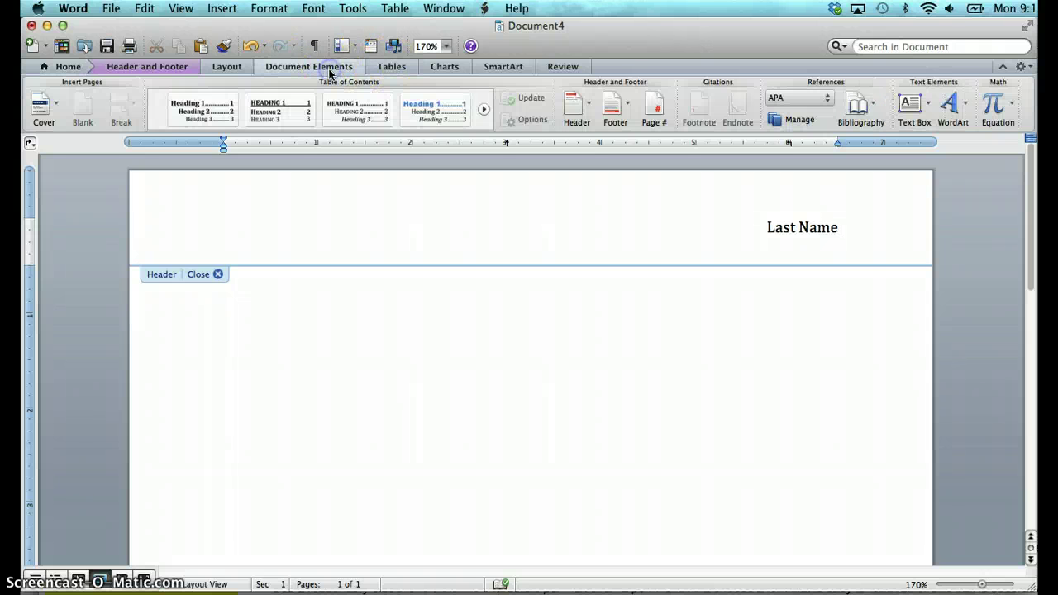
{"action": "left_click", "coordinate": [656, 114]}
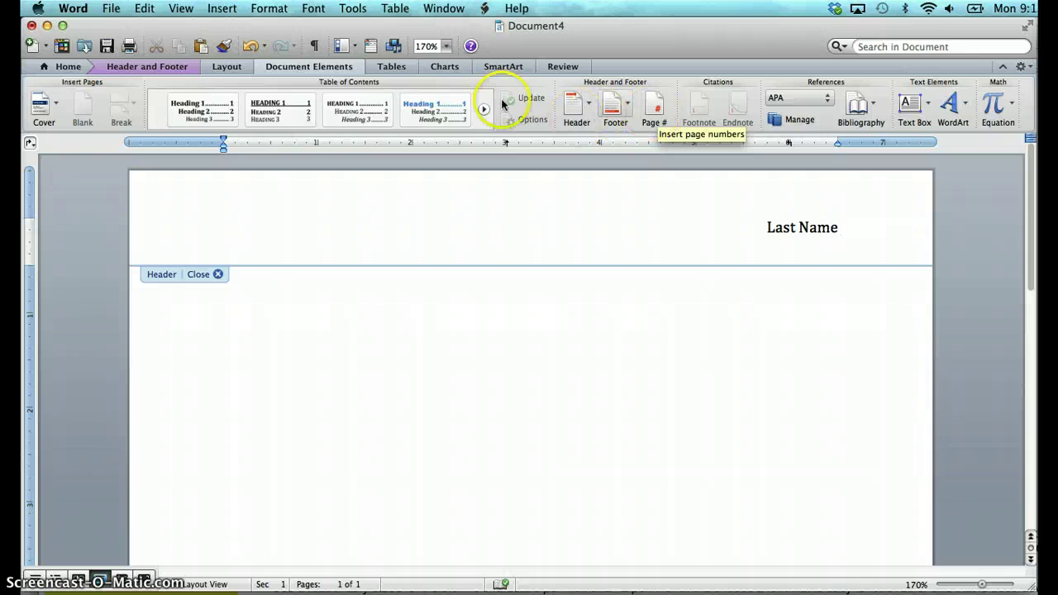
{"action": "left_click", "coordinate": [225, 10]}
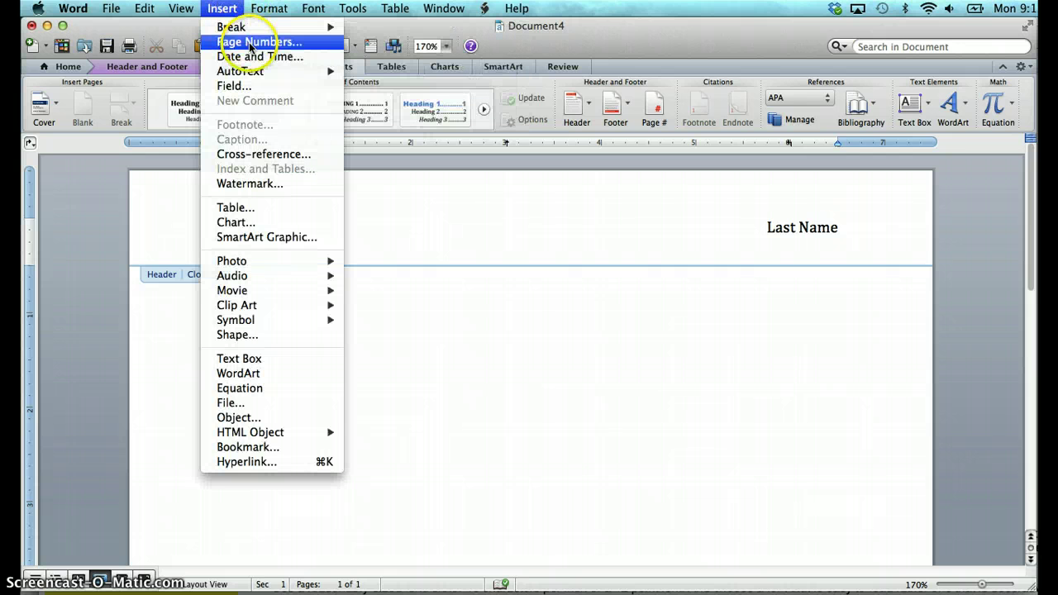
{"action": "left_click", "coordinate": [250, 42]}
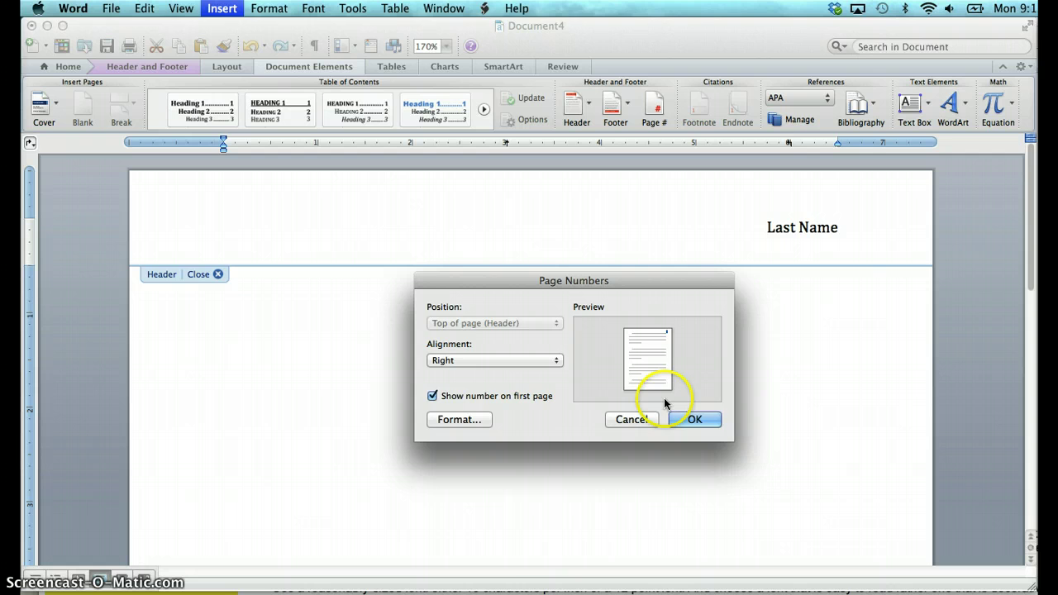
{"action": "left_click", "coordinate": [695, 420]}
{"action": "left_click", "coordinate": [841, 235]}
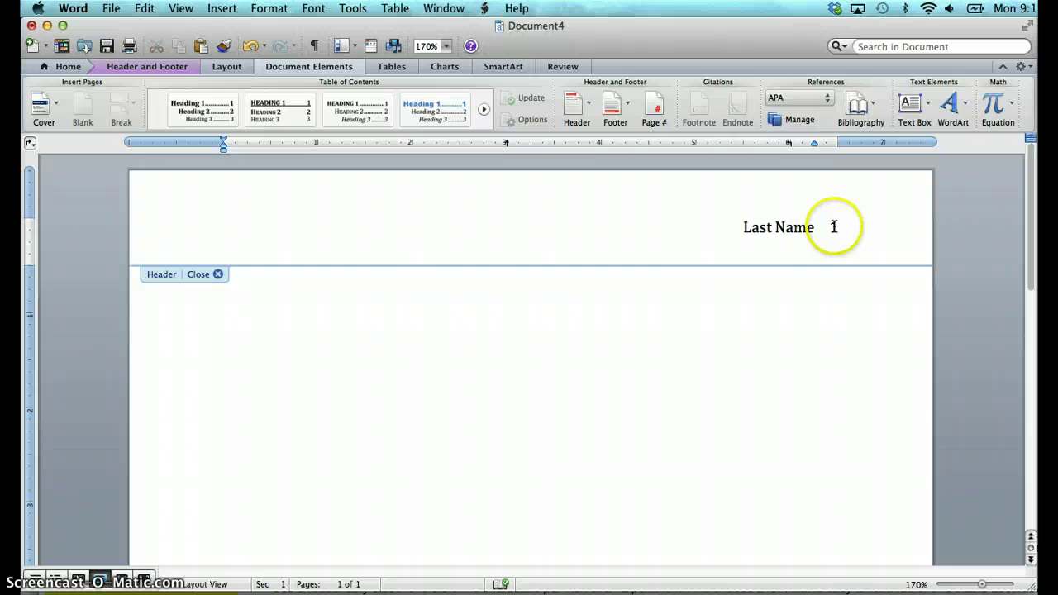
{"action": "left_click", "coordinate": [218, 274]}
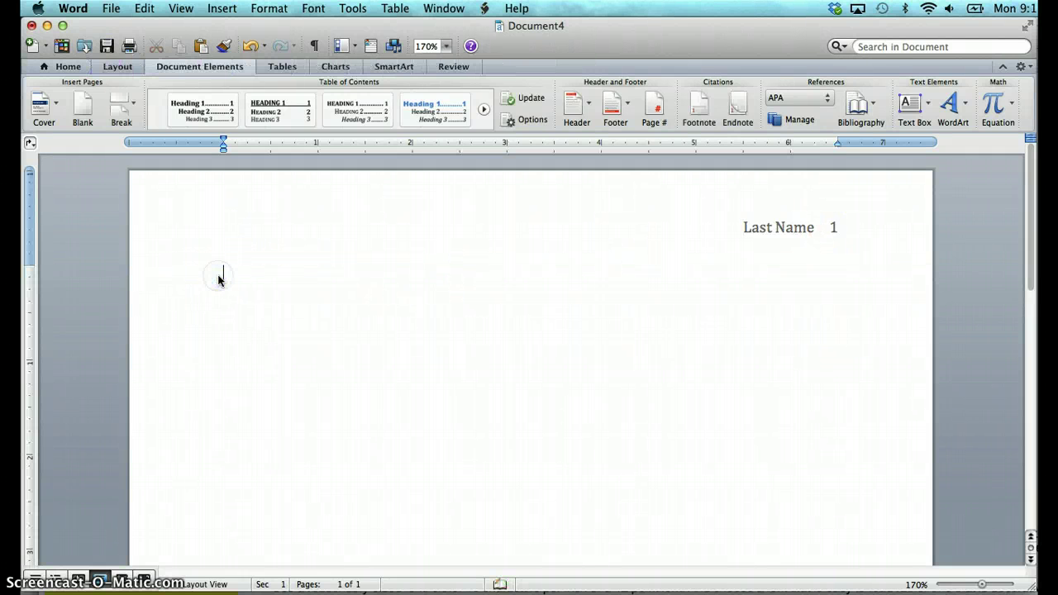
Step: Set the line spacing of the body paragraph to Double, starting at the first line of the page
{"action": "left_click", "coordinate": [185, 504]}
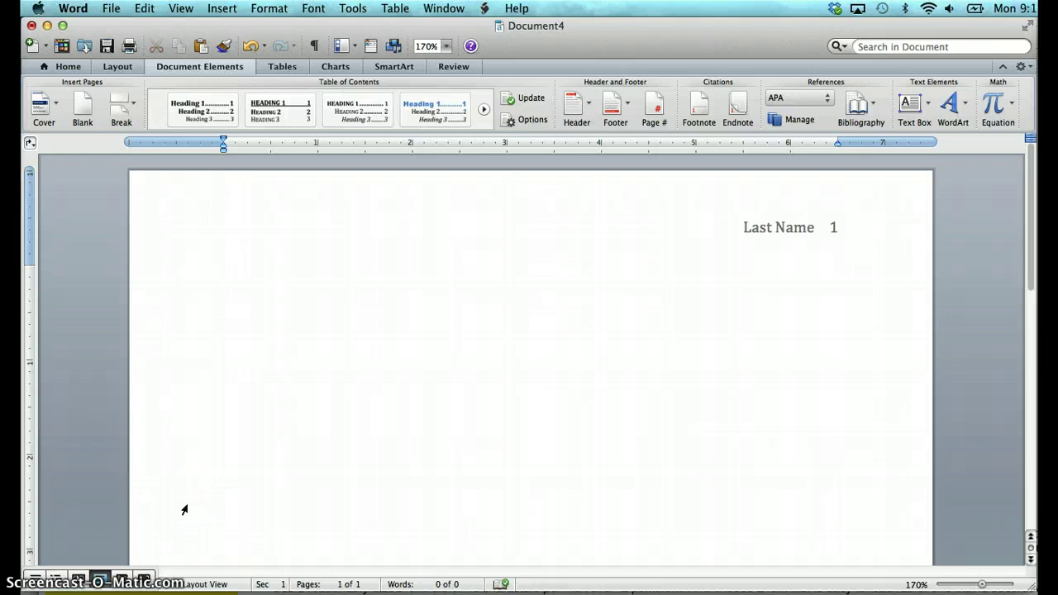
{"action": "left_click", "coordinate": [224, 278]}
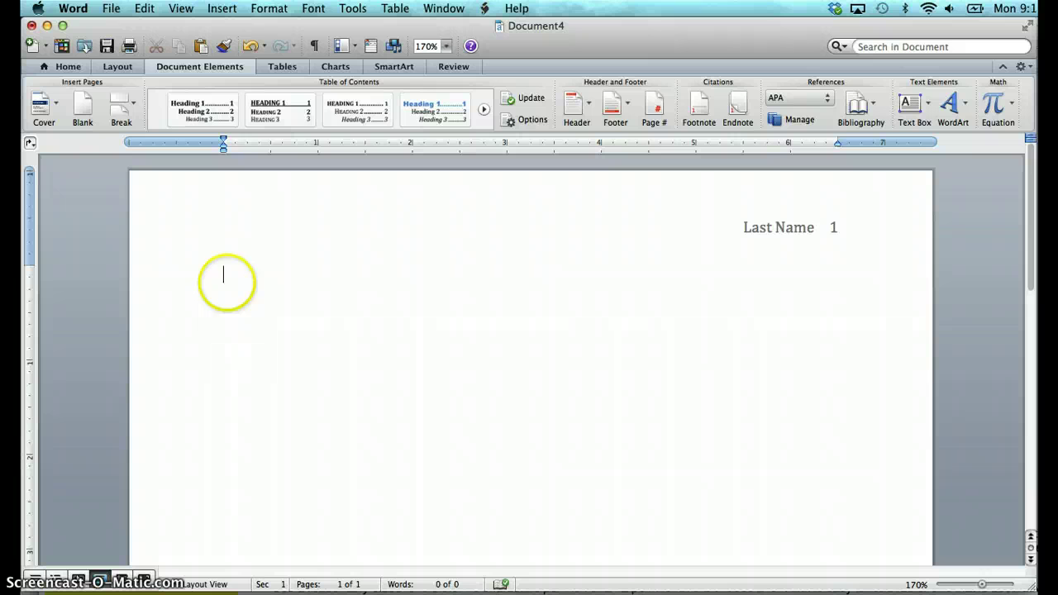
{"action": "left_click", "coordinate": [268, 10]}
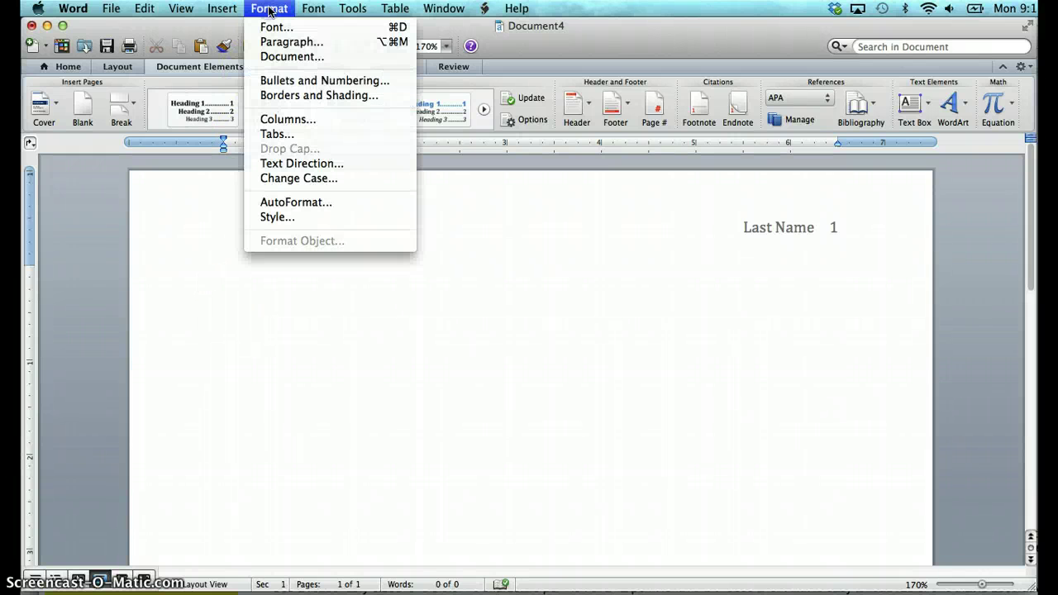
{"action": "left_click_drag", "start_coordinate": [273, 10], "coordinate": [275, 41]}
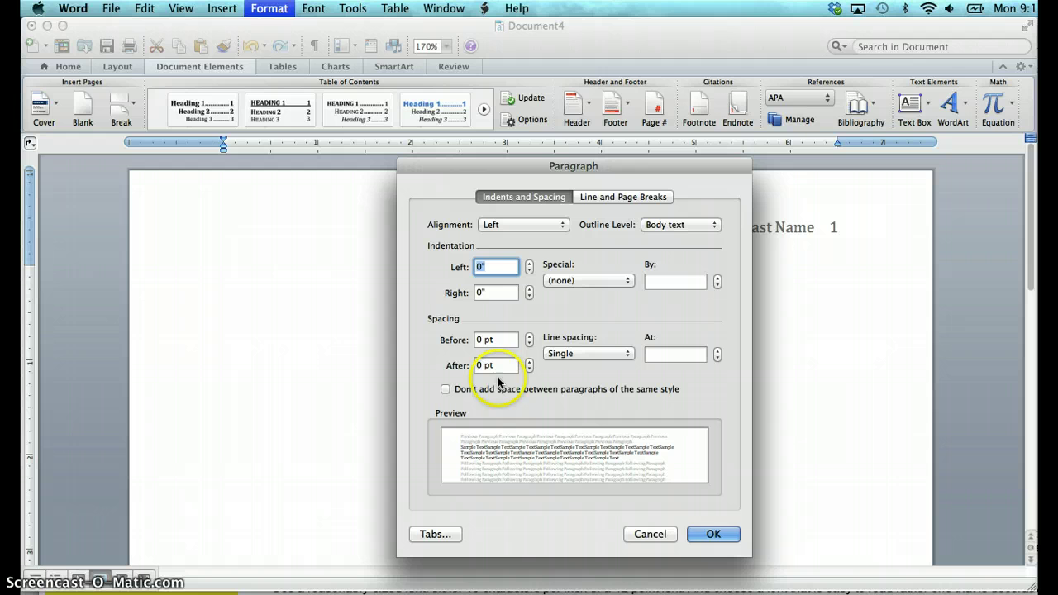
{"action": "left_click", "coordinate": [604, 353]}
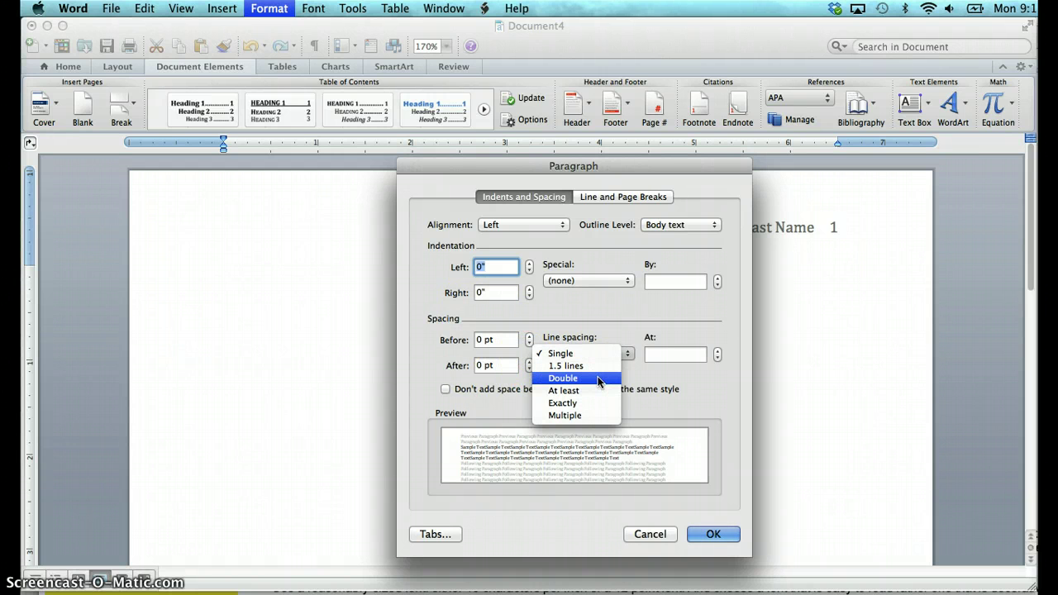
{"action": "left_click", "coordinate": [601, 379]}
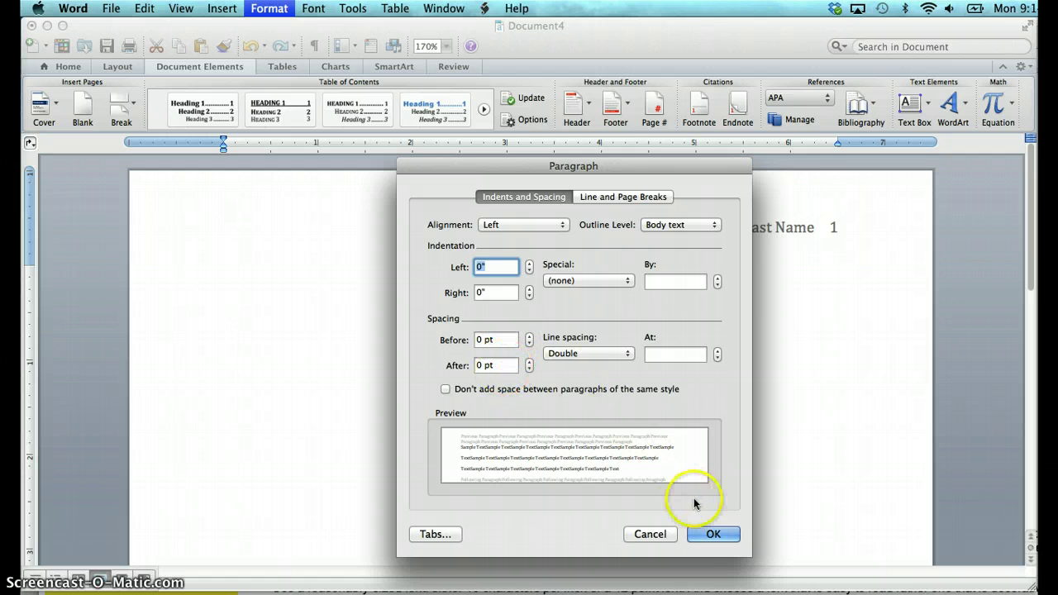
{"action": "left_click", "coordinate": [707, 534]}
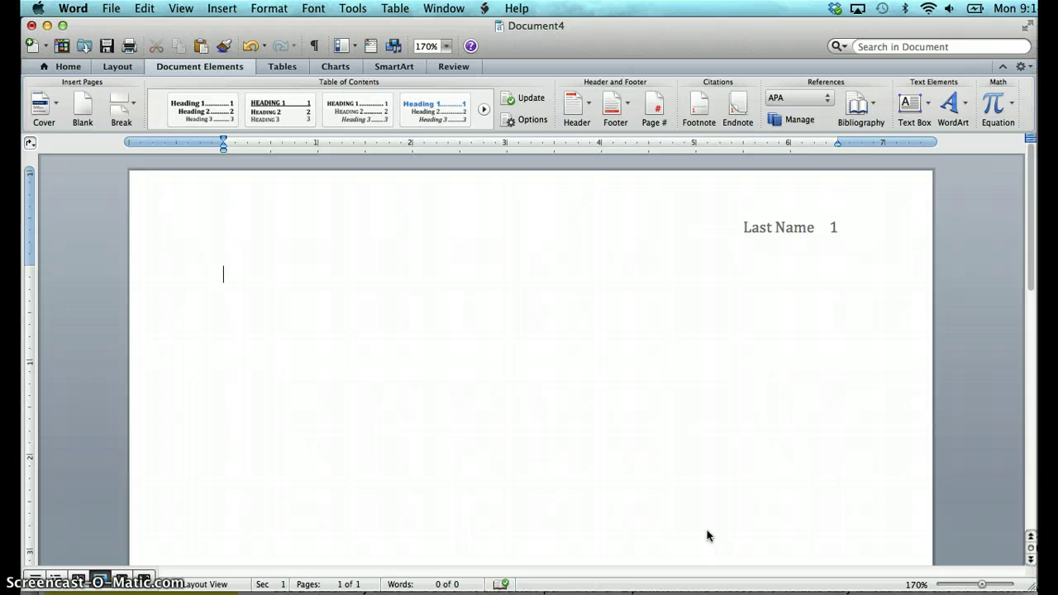
Step: Enter the essay heading on four lines: "Your Name", the instructor's name, "EGL 1010: 8:00am" and "1 January 2014"
{"action": "type", "text": "Your Name"}
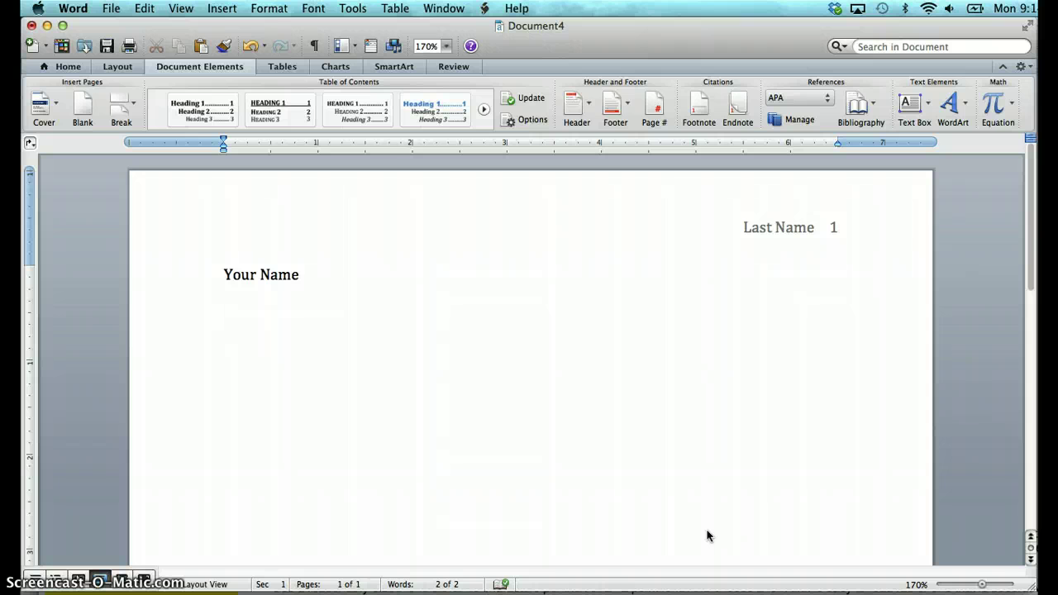
{"action": "type", "text": "Dr. Dunick"}
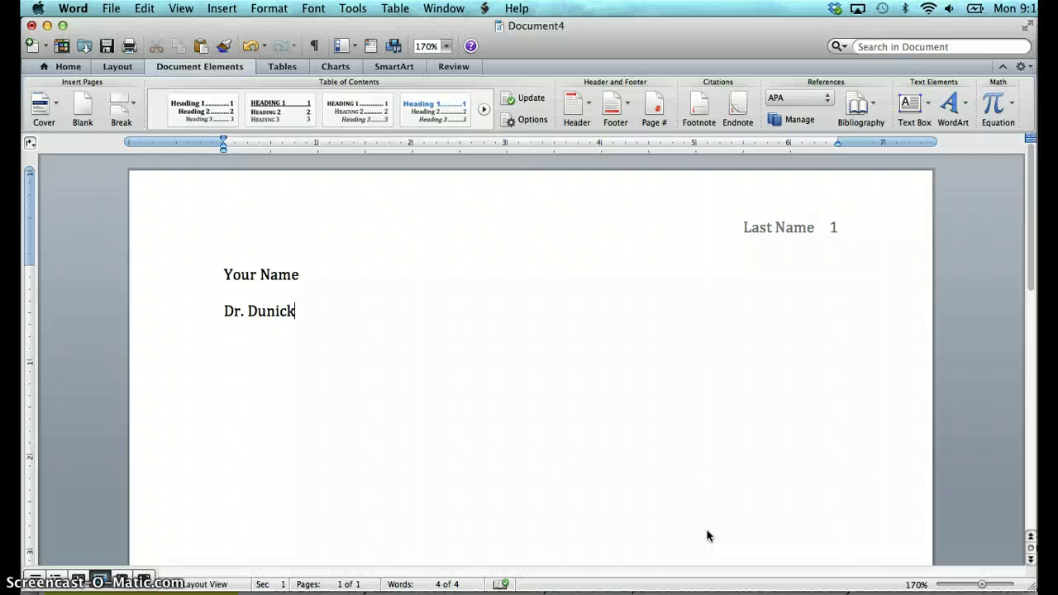
{"action": "key", "text": "Return"}
{"action": "type", "text": "EGL 10"}
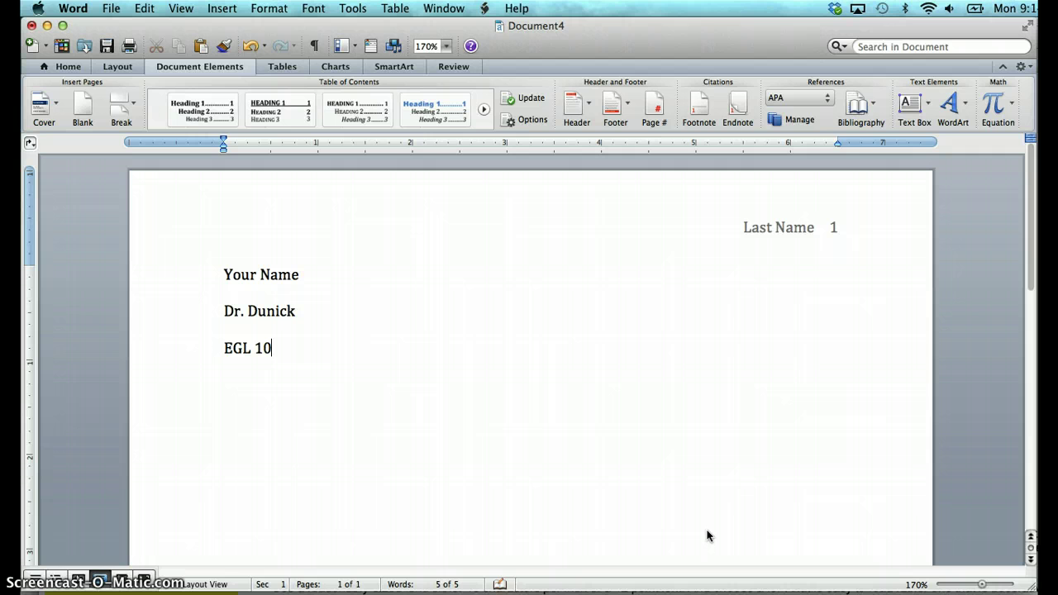
{"action": "type", "text": "10: 8:00"}
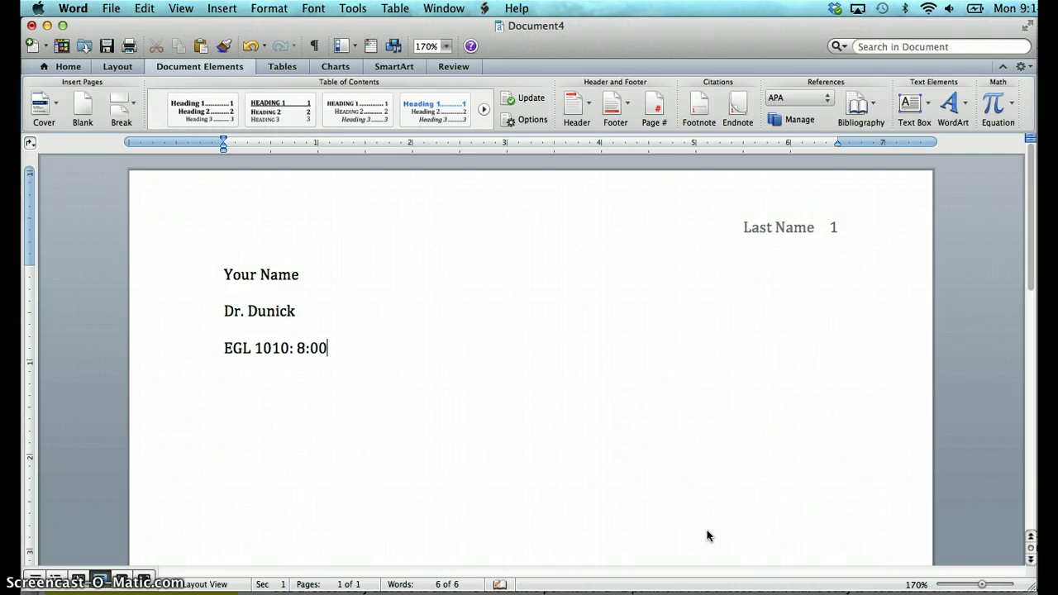
{"action": "type", "text": "am"}
{"action": "key", "text": "Return"}
{"action": "type", "text": "Januar"}
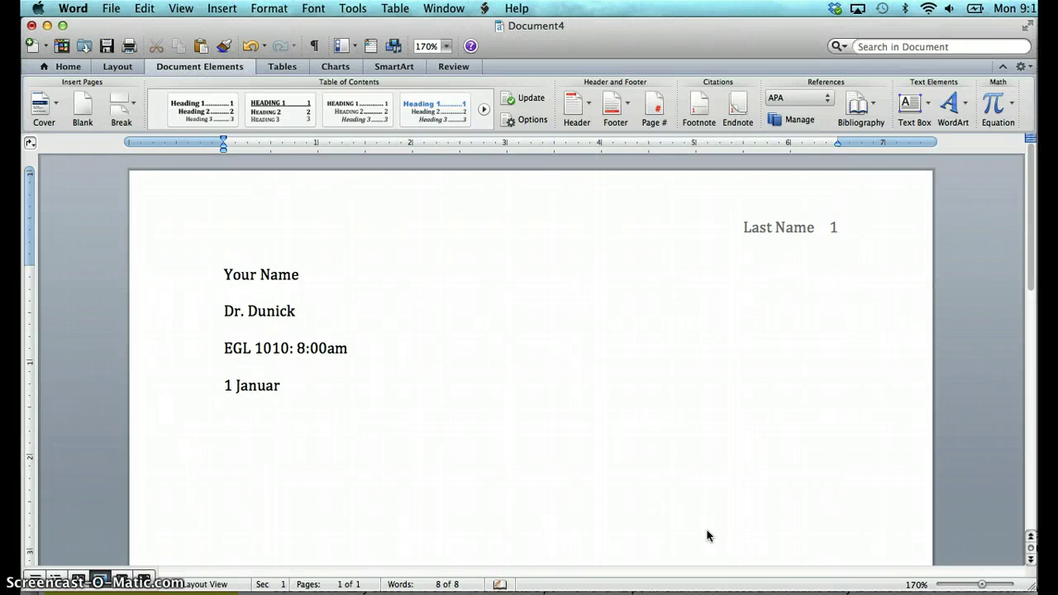
{"action": "type", "text": "y 2014"}
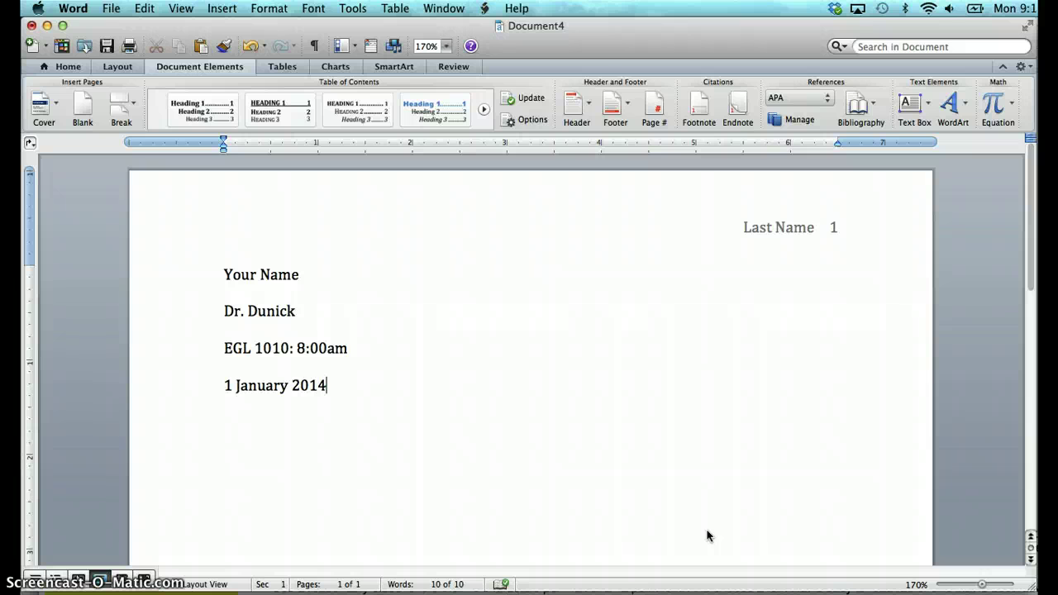
Step: Add a centered title line reading "Your Title Goes Here" below the date in the essay heading
{"action": "key", "text": "Return"}
{"action": "left_click", "coordinate": [73, 67]}
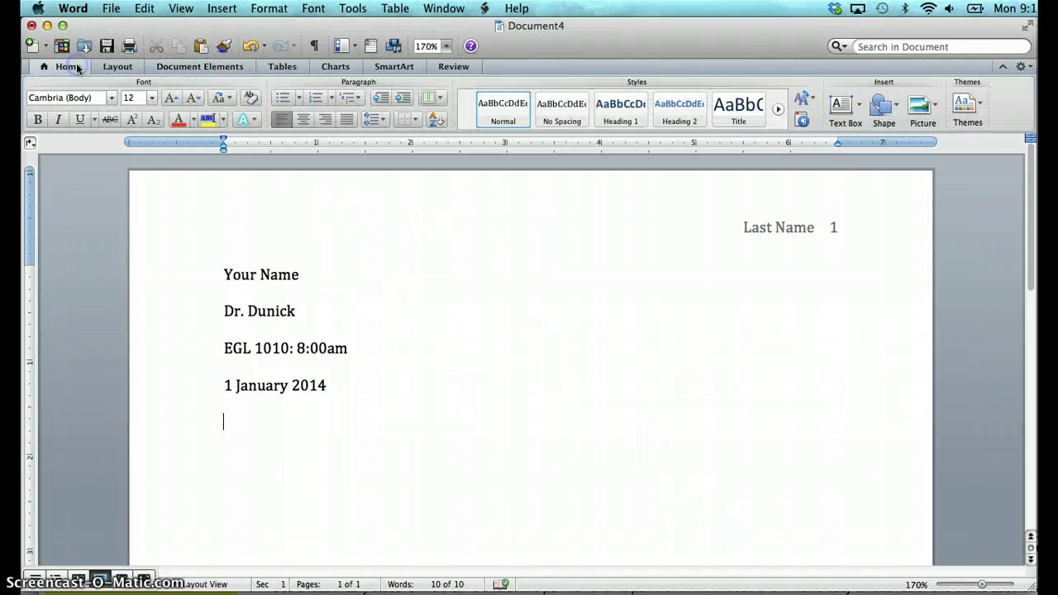
{"action": "left_click", "coordinate": [306, 123]}
{"action": "type", "text": "You"}
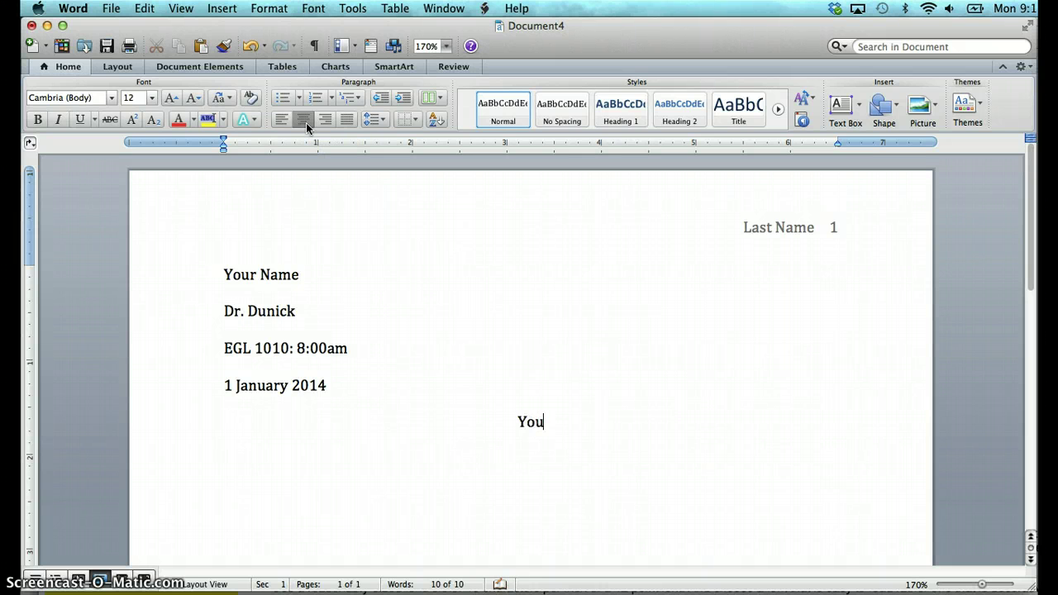
{"action": "type", "text": " ////title"}
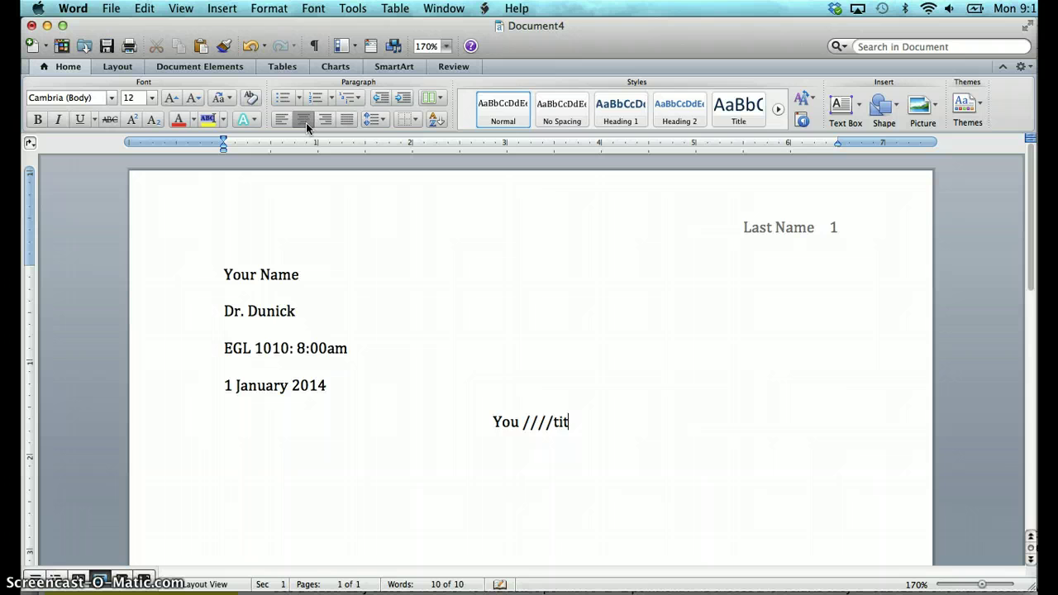
{"action": "key", "text": "BackSpace"}
{"action": "key", "text": "BackSpace"}
{"action": "key", "text": "BackSpace"}
{"action": "key", "text": "BackSpace"}
{"action": "key", "text": "BackSpace"}
{"action": "key", "text": "BackSpace"}
{"action": "key", "text": "BackSpace"}
{"action": "key", "text": "BackSpace"}
{"action": "key", "text": "BackSpace"}
{"action": "key", "text": "BackSpace"}
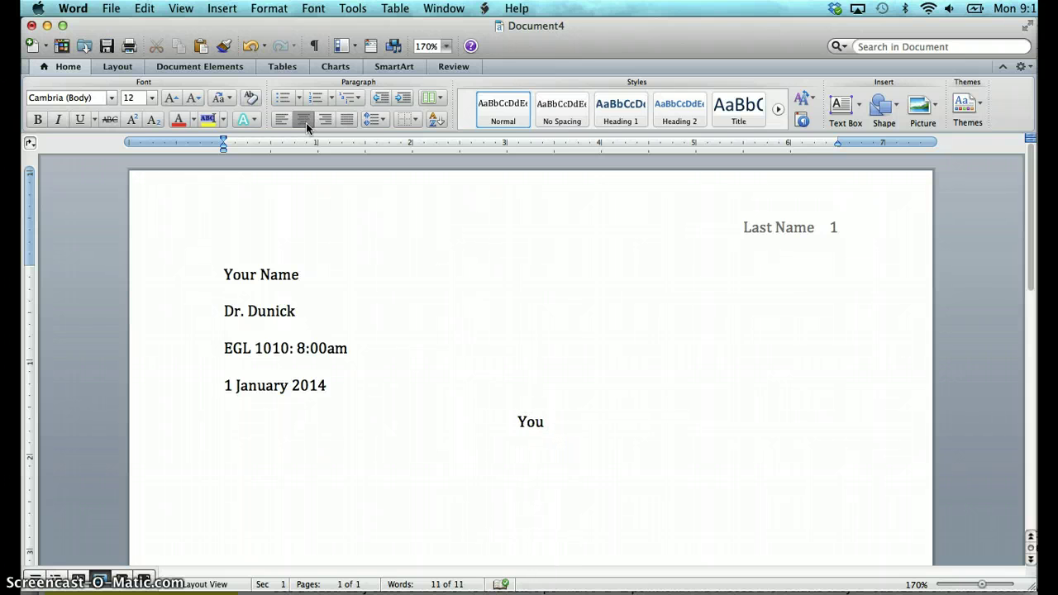
{"action": "type", "text": "r Title"}
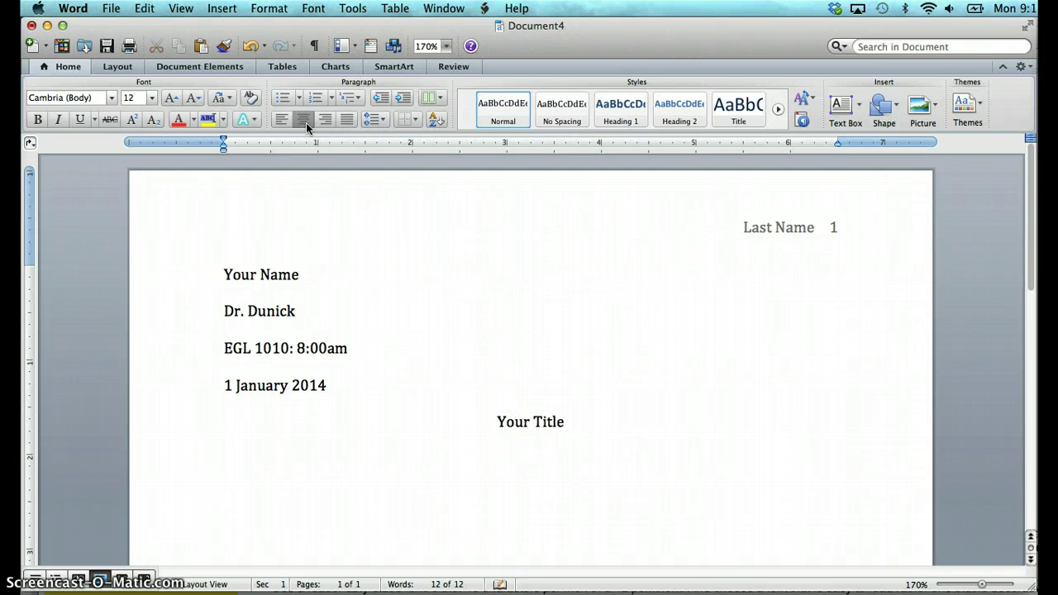
{"action": "type", "text": " Goes Here"}
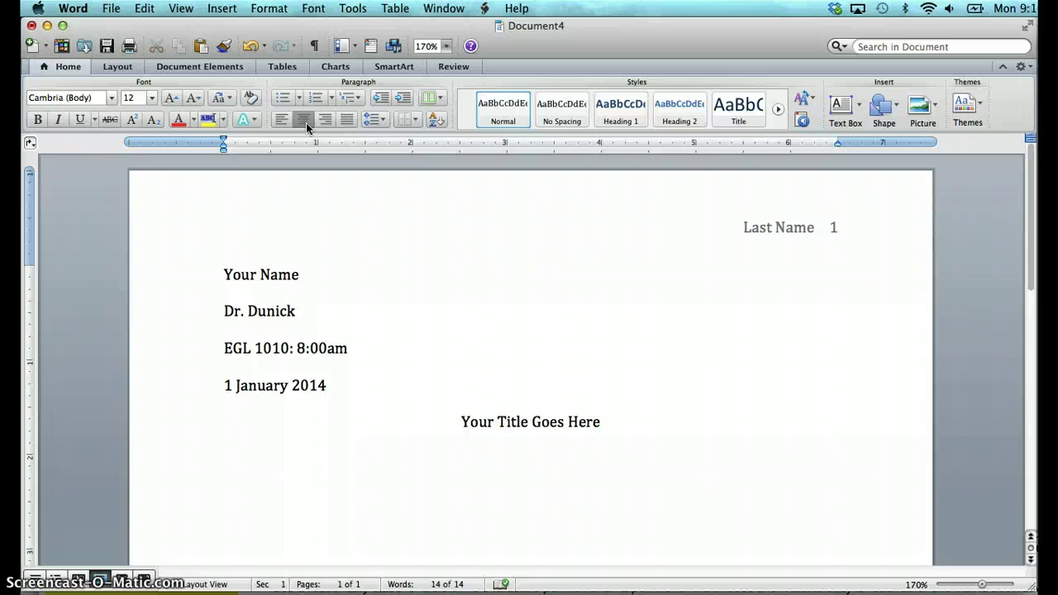
{"action": "left_click", "coordinate": [224, 46]}
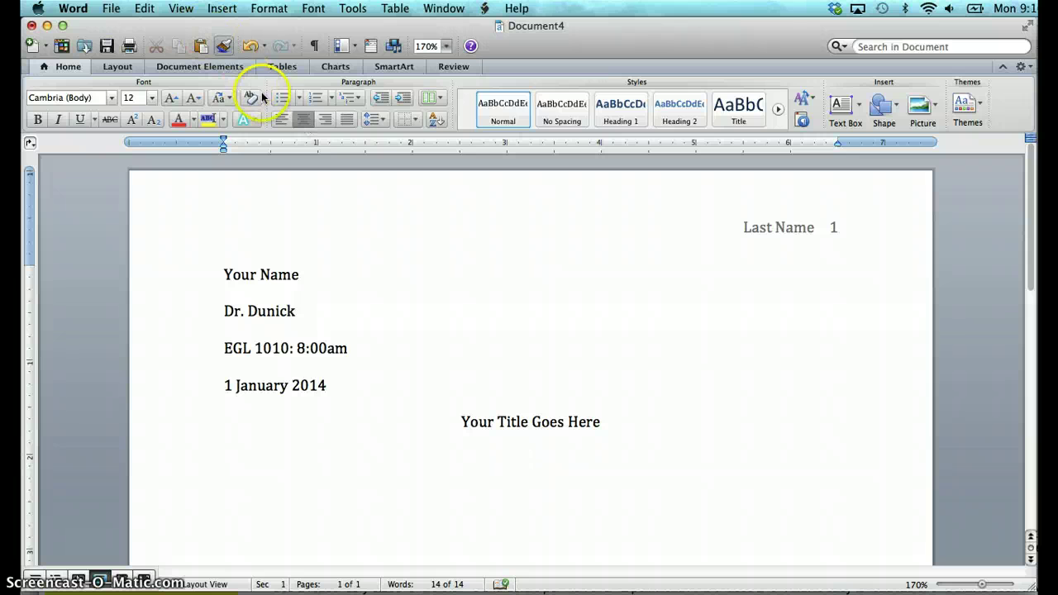
{"action": "key", "text": "Escape"}
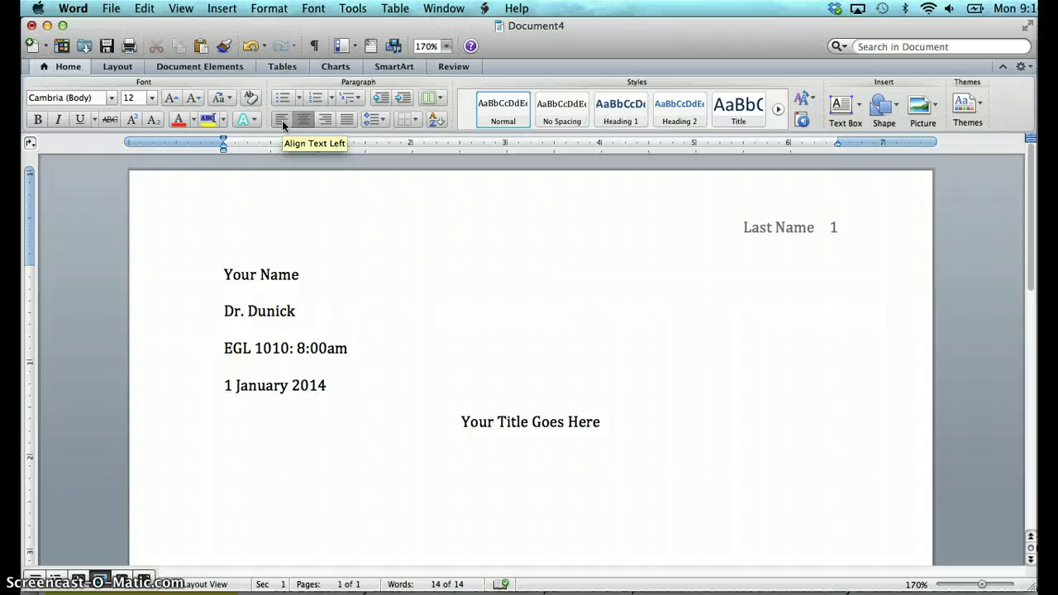
Step: Start a left-aligned paragraph with a tab-indented first line directly below the title
{"action": "left_click", "coordinate": [282, 124]}
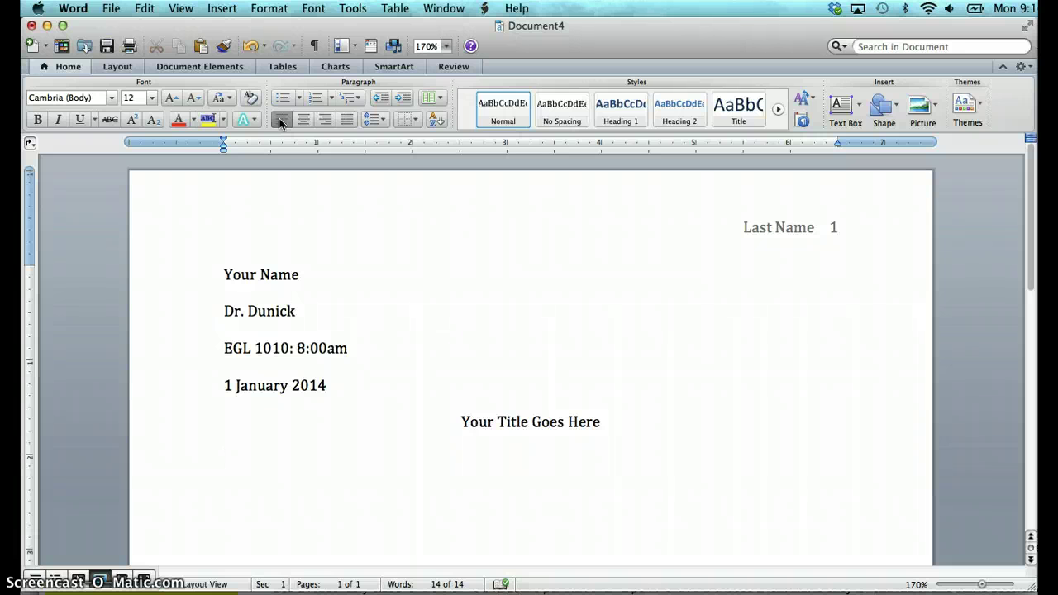
{"action": "key", "text": "Tab"}
{"action": "key", "text": "Return"}
{"action": "key", "text": "Return"}
{"action": "key", "text": "Return"}
{"action": "key", "text": "Return"}
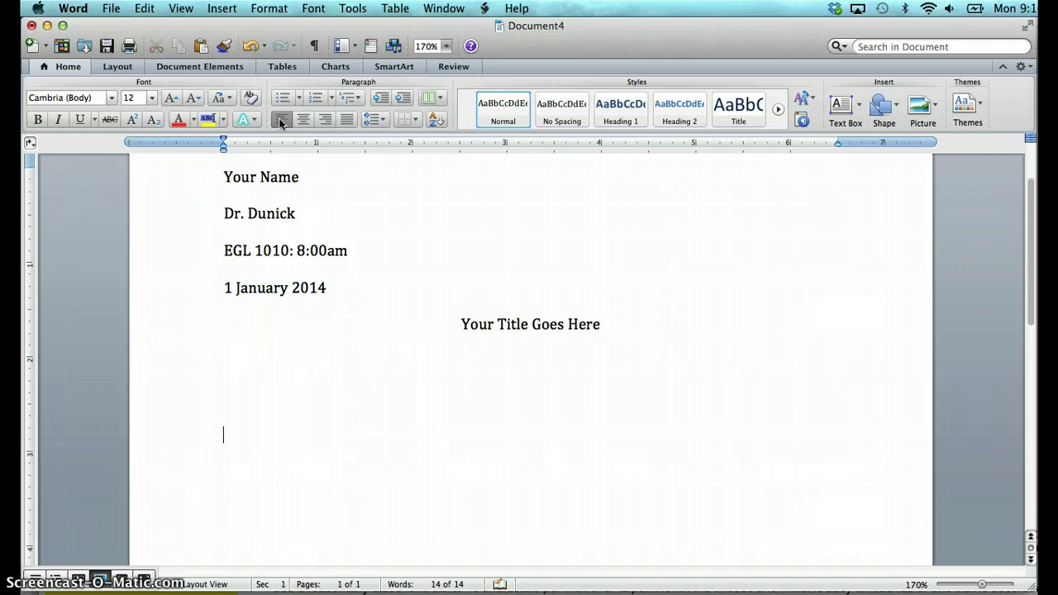
{"action": "key", "text": "BackSpace"}
{"action": "key", "text": "BackSpace"}
Step: Enter "Begin typing your essay here. Don't bother to do any fancy fonts or strange spacing." as the opening body text
{"action": "type", "text": "Begin Typ"}
{"action": "key", "text": "BackSpace"}
{"action": "key", "text": "BackSpace"}
{"action": "key", "text": "BackSpace"}
{"action": "type", "text": "type"}
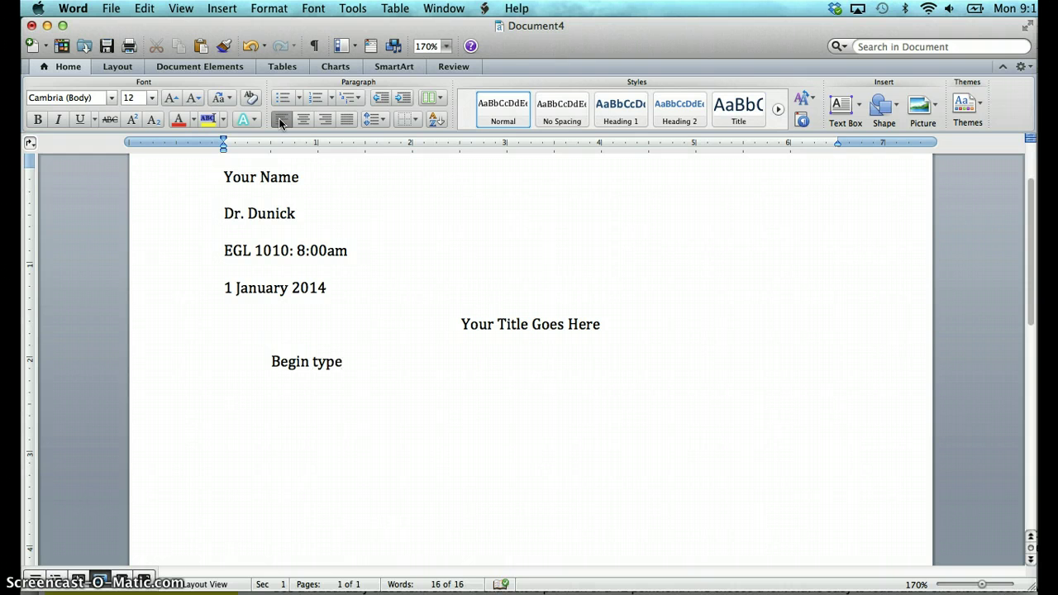
{"action": "key", "text": "BackSpace"}
{"action": "type", "text": "ing your essay"}
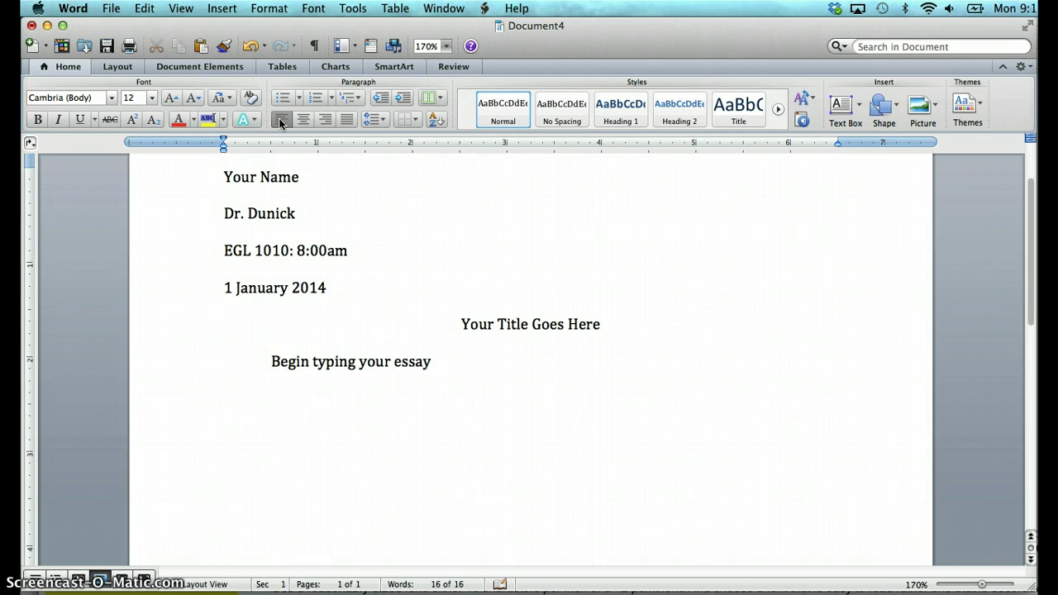
{"action": "type", "text": " here. Don't bother to do any fancy"}
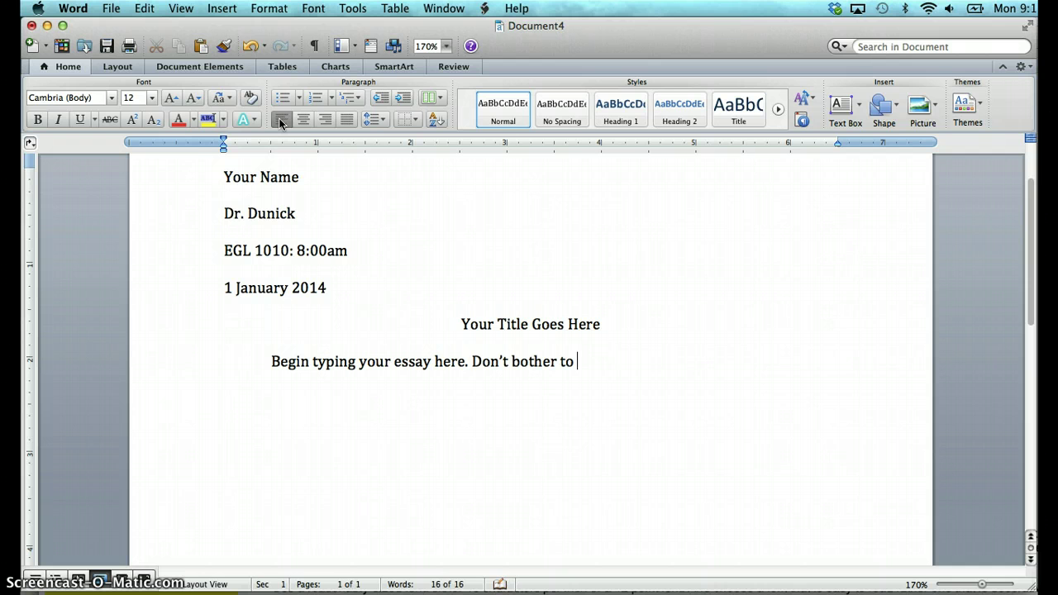
{"action": "type", "text": " fo"}
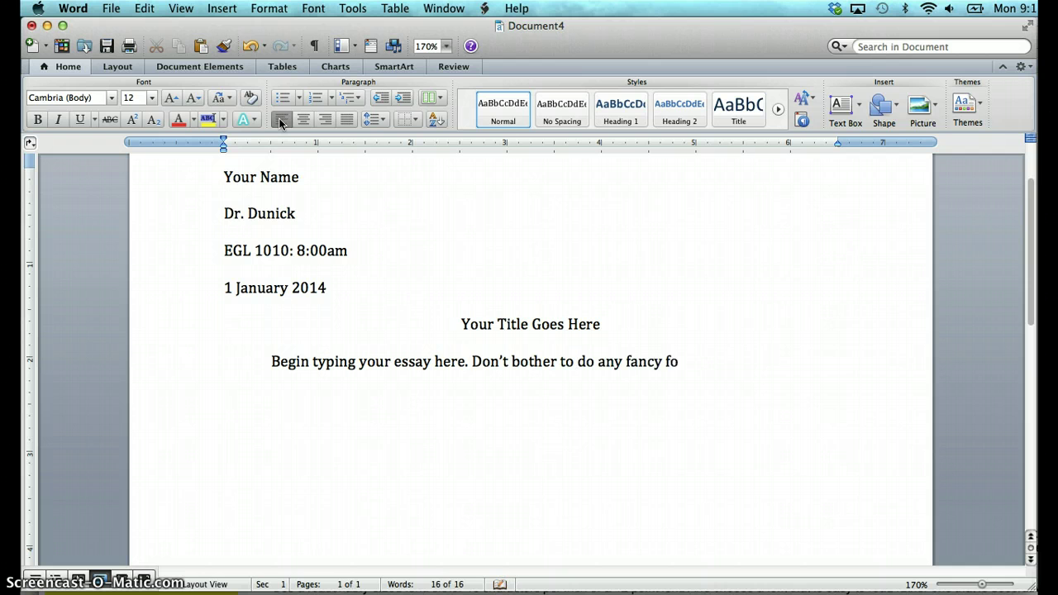
{"action": "type", "text": "nts or strange spacing."}
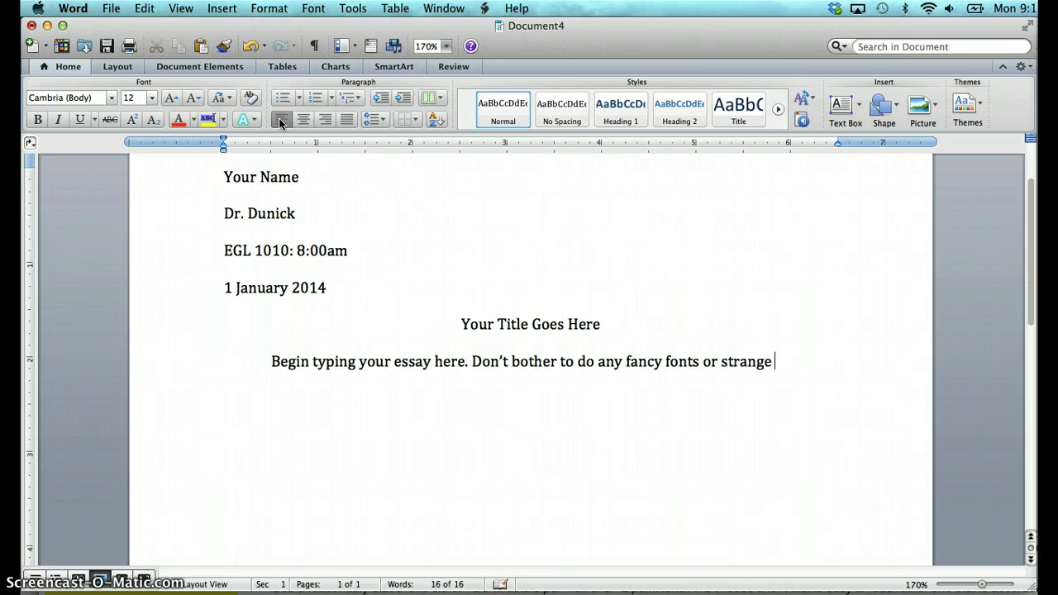
Step: Add the unindented line "Keep on typing and when you get to the end of a paragraph, put a period."
{"action": "key", "text": "Return"}
{"action": "type", "text": "Keep"}
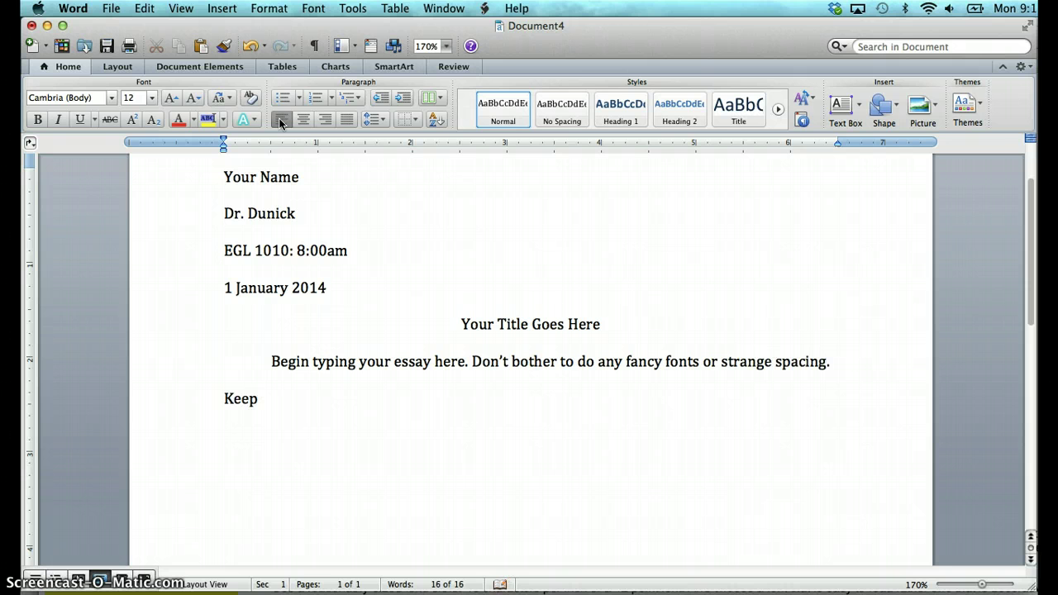
{"action": "type", "text": " on typing and when you"}
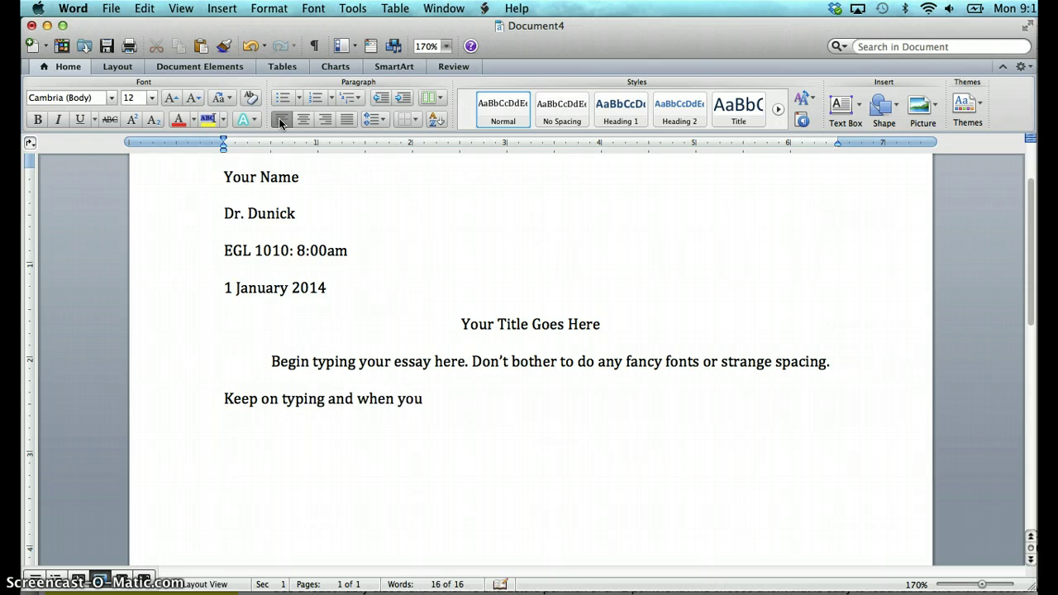
{"action": "type", "text": " get to the end of a"}
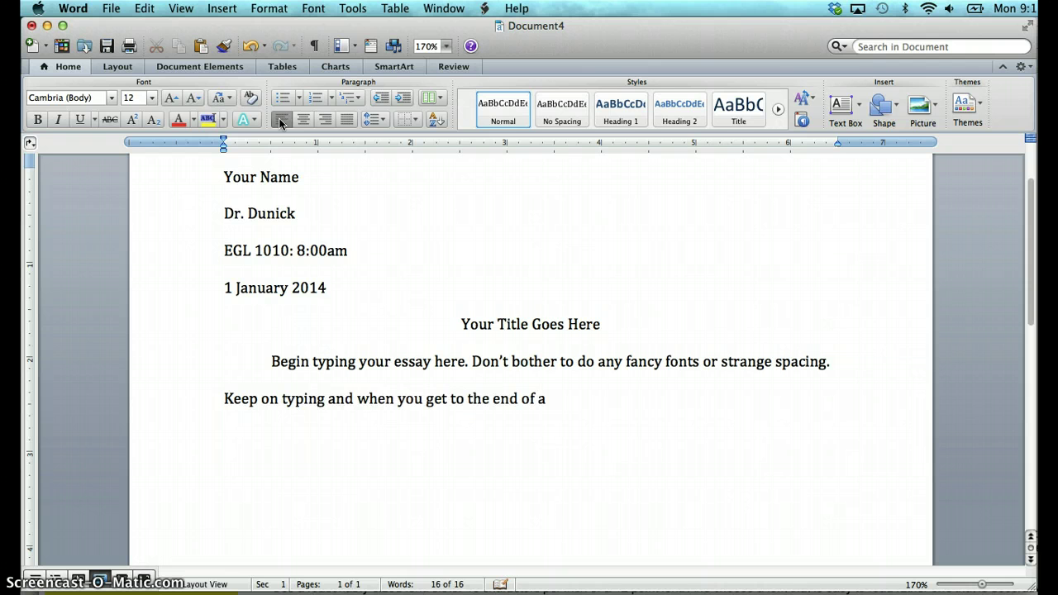
{"action": "type", "text": " paragraph"}
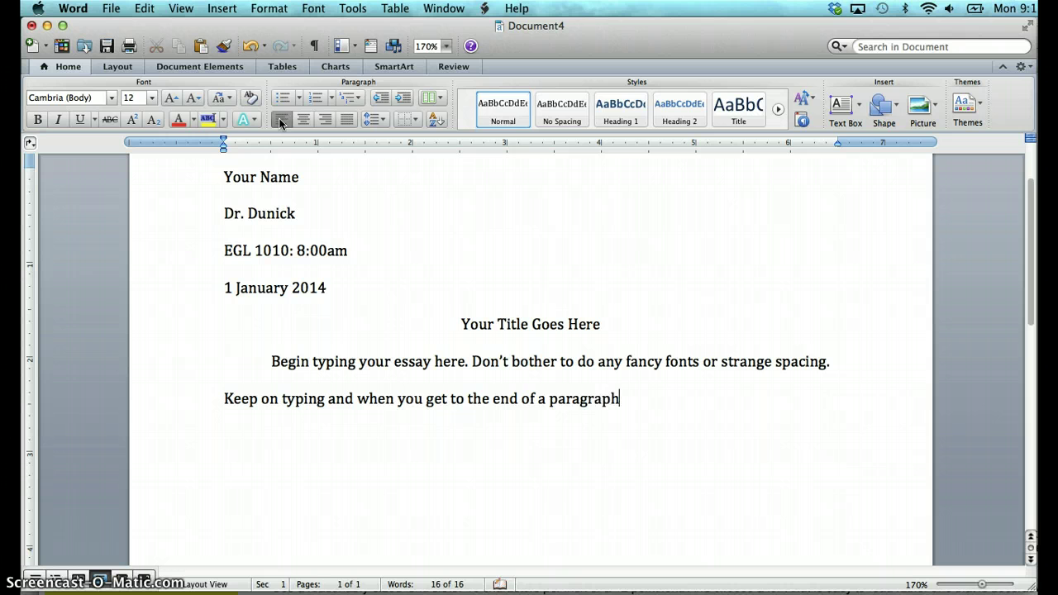
{"action": "type", "text": ", put a perio"}
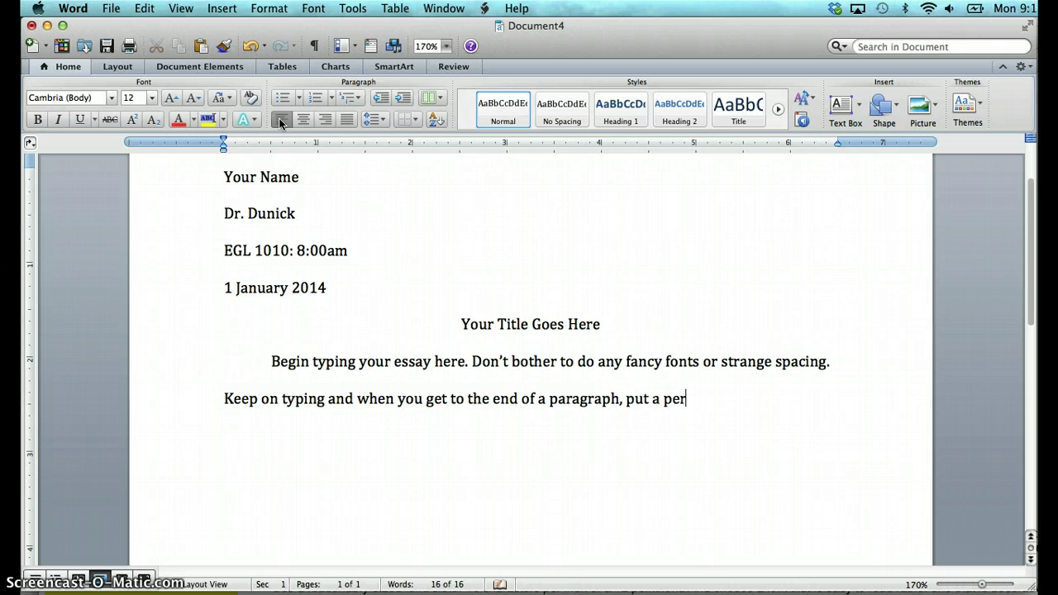
{"action": "key", "text": "BackSpace"}
{"action": "type", "text": "iod."}
Step: Add a new tab-indented paragraph reading "Hit return and tab again and keep on typing."
{"action": "key", "text": "Return"}
{"action": "key", "text": "Tab"}
{"action": "type", "text": "Hit return a"}
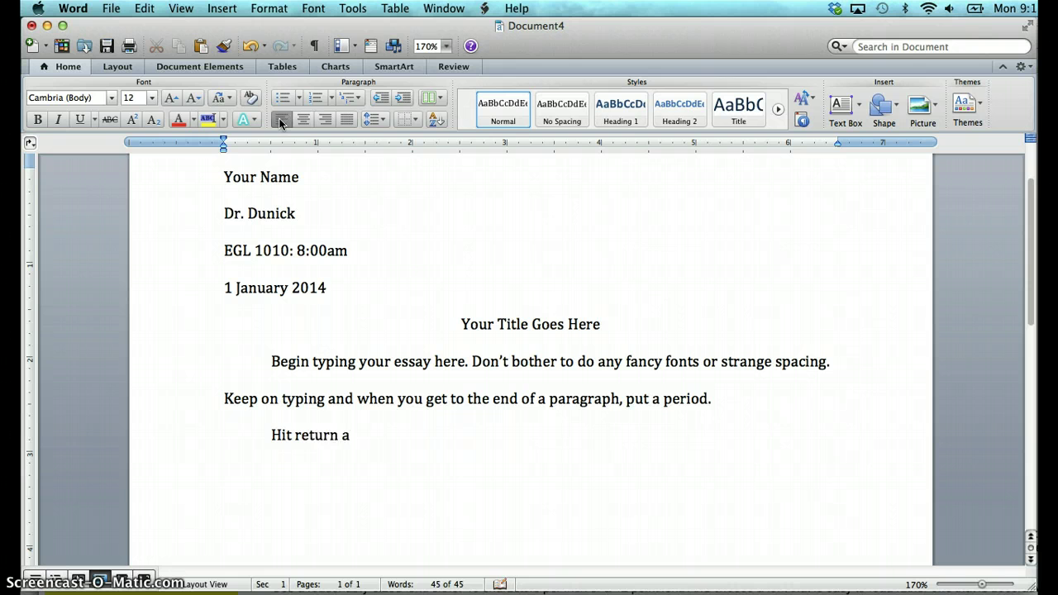
{"action": "type", "text": "nd tab again an"}
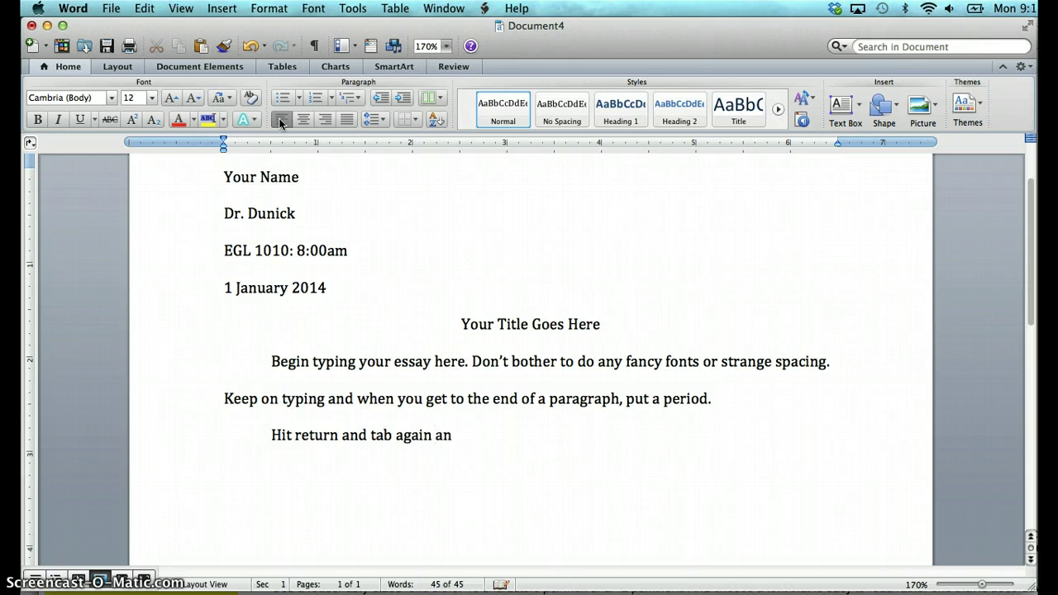
{"action": "type", "text": "d keep on typing."}
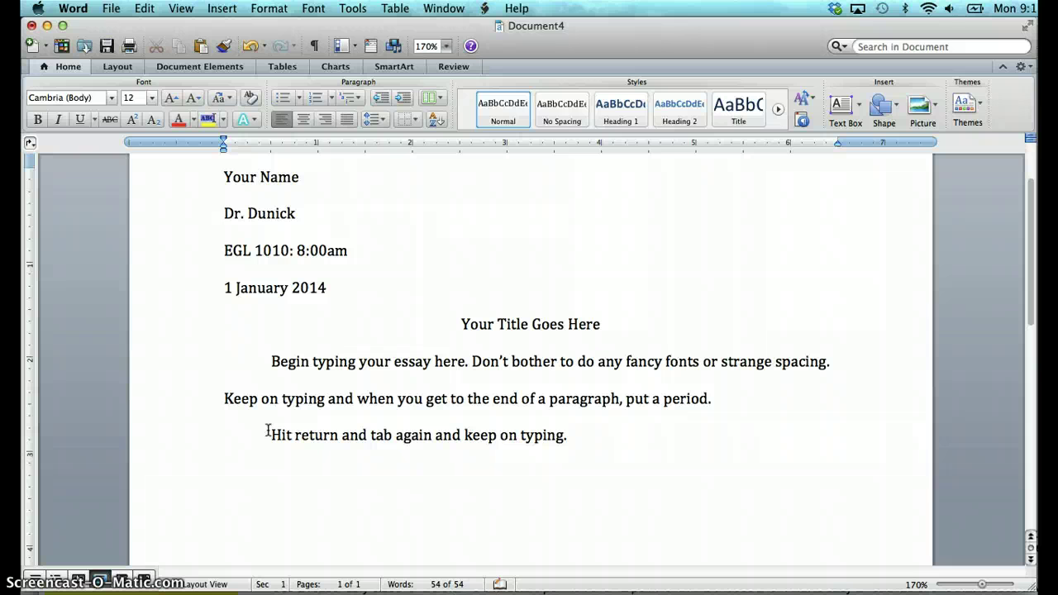
Step: Insert a page break on a new line after the last body paragraph
{"action": "key", "text": "Return"}
{"action": "scroll", "coordinate": [268, 429], "scroll_direction": "down", "scroll_amount": 4}
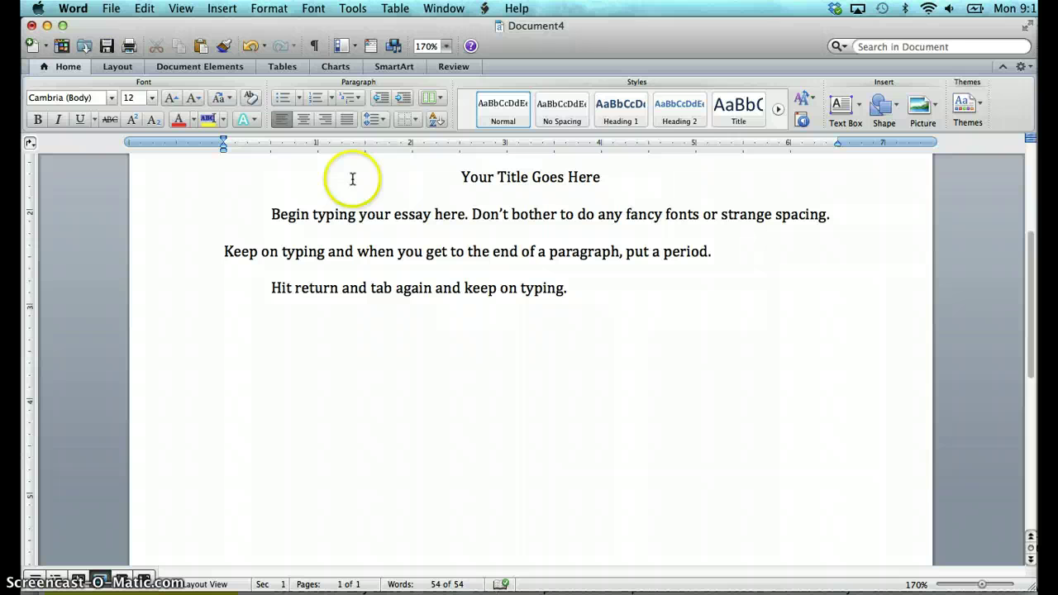
{"action": "left_click", "coordinate": [222, 10]}
{"action": "mouse_move", "coordinate": [225, 26]}
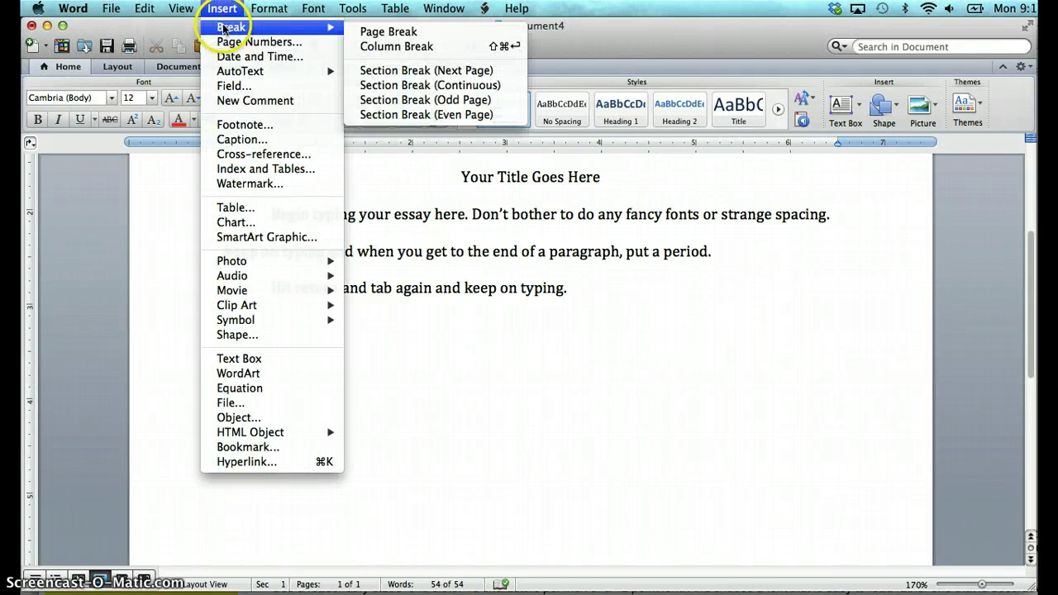
{"action": "left_click", "coordinate": [365, 32]}
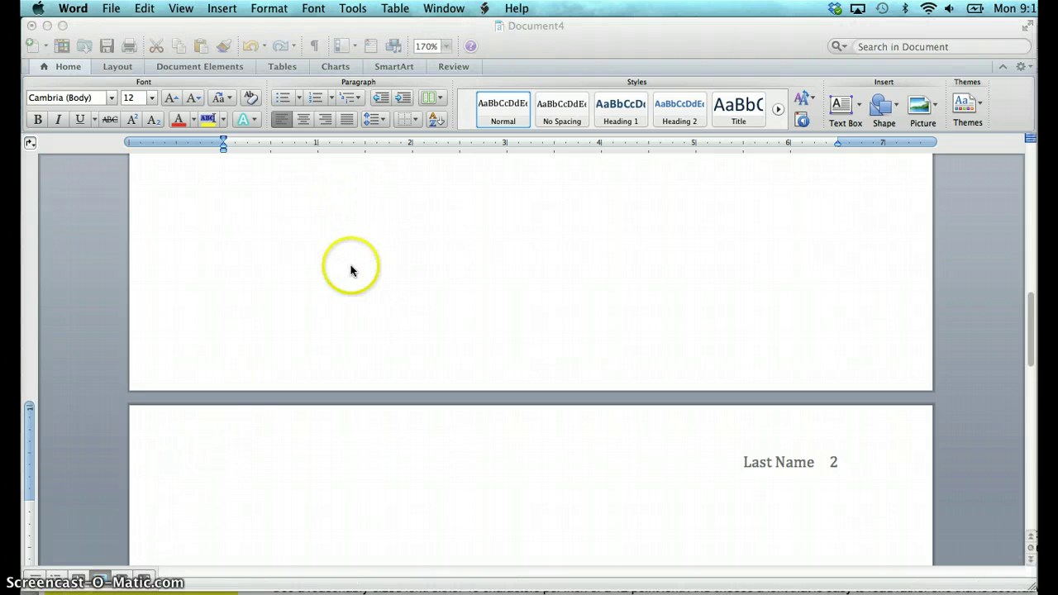
Step: Enter the centered heading "Works Cited" at the start of the new page
{"action": "left_click", "coordinate": [351, 271]}
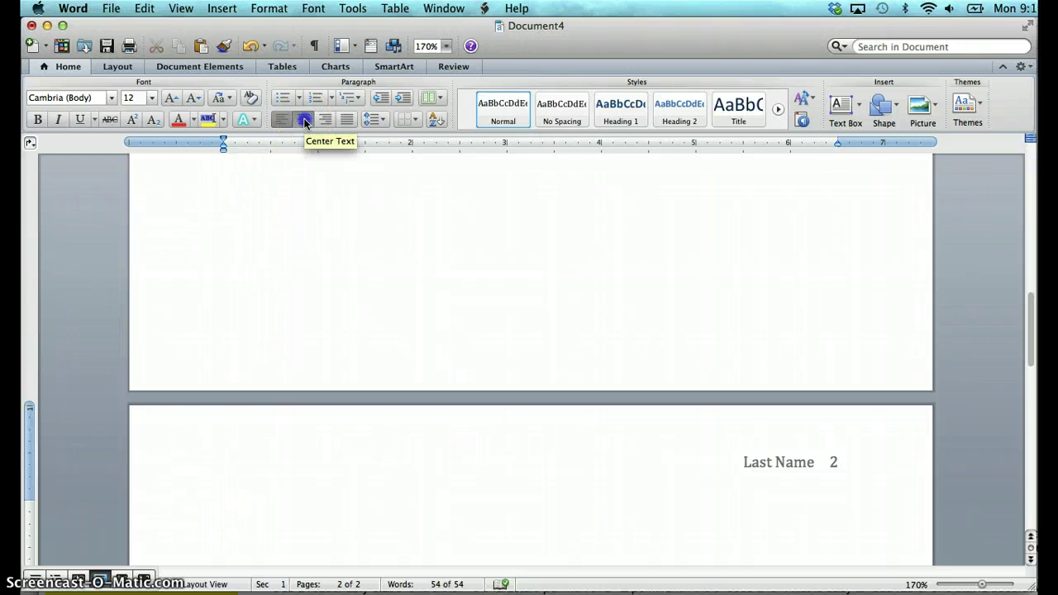
{"action": "left_click", "coordinate": [304, 120]}
{"action": "type", "text": "Works"}
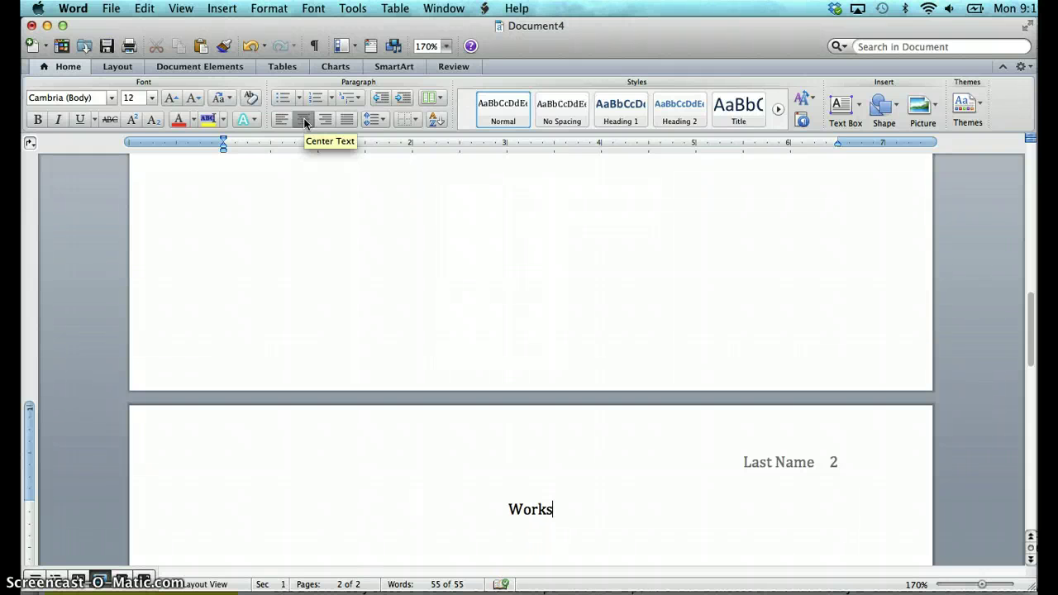
{"action": "type", "text": " Cited"}
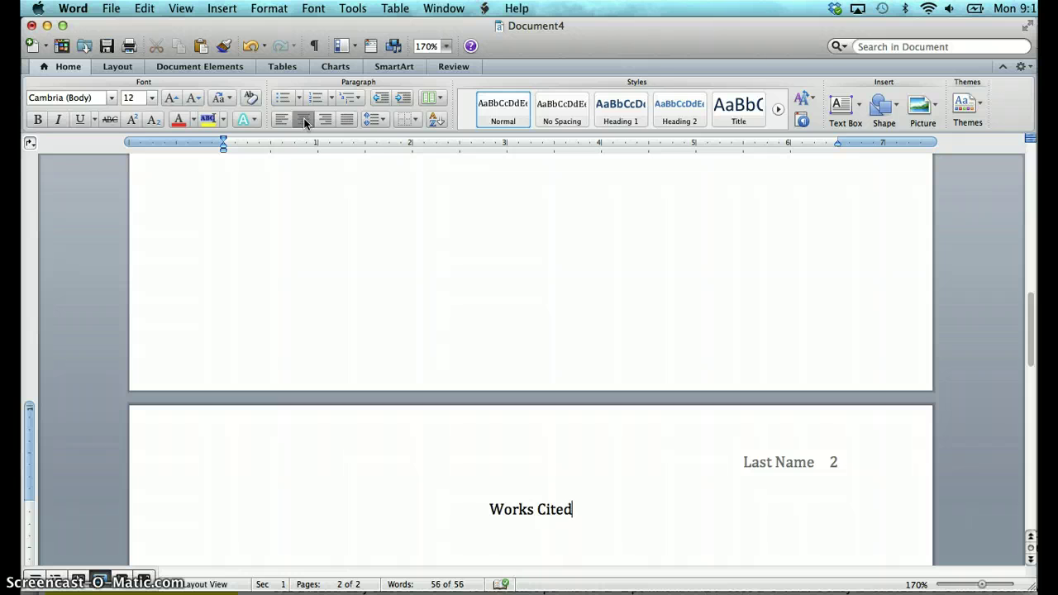
{"action": "key", "text": "Return"}
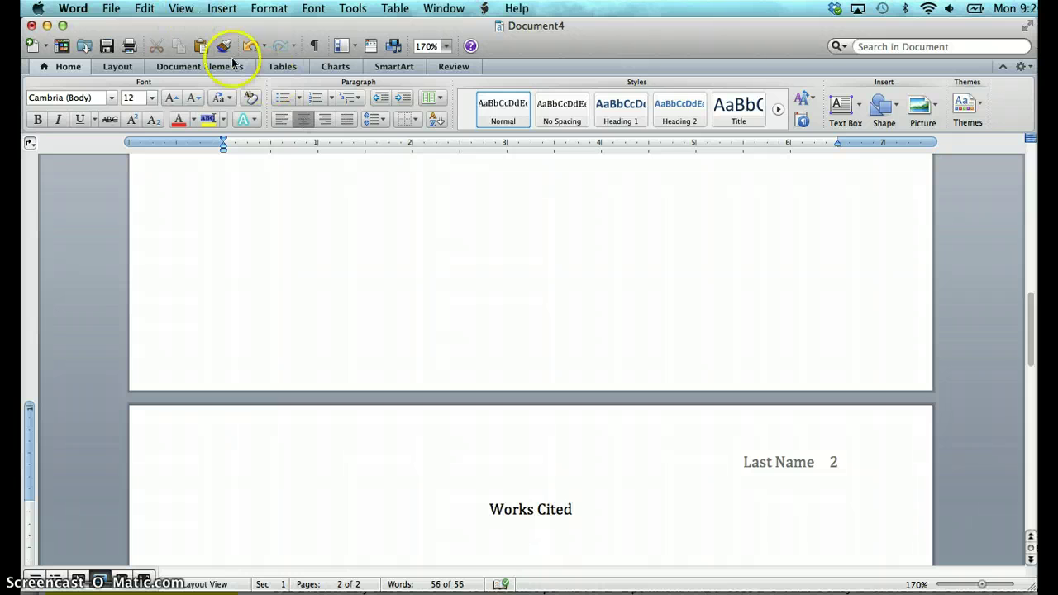
Step: Enter the left-aligned placeholder "Start works cited here." on the line below the Works Cited heading
{"action": "left_click", "coordinate": [282, 120]}
{"action": "type", "text": "S"}
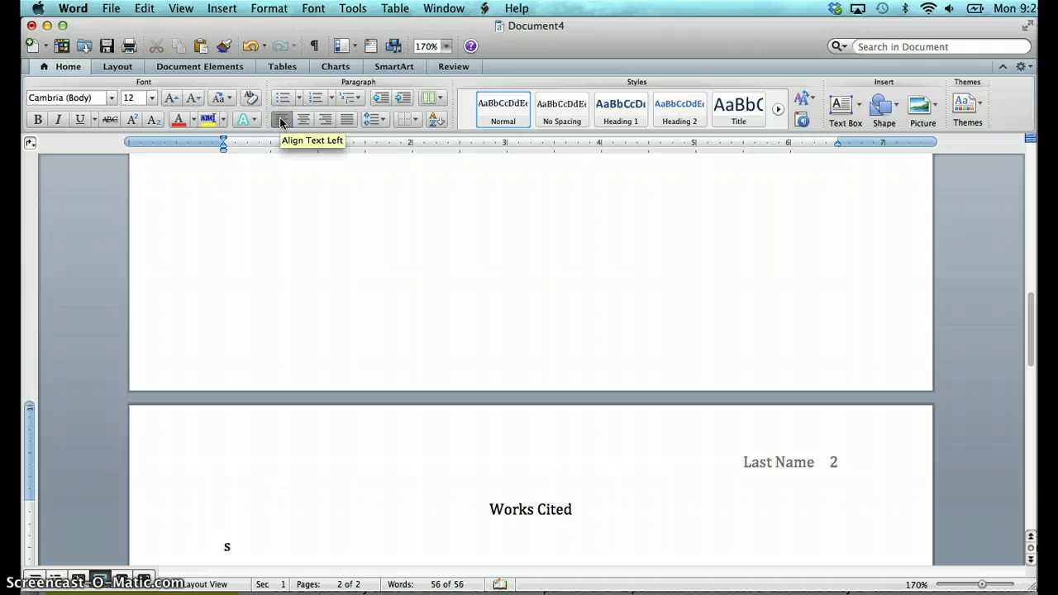
{"action": "type", "text": "tart works cited here"}
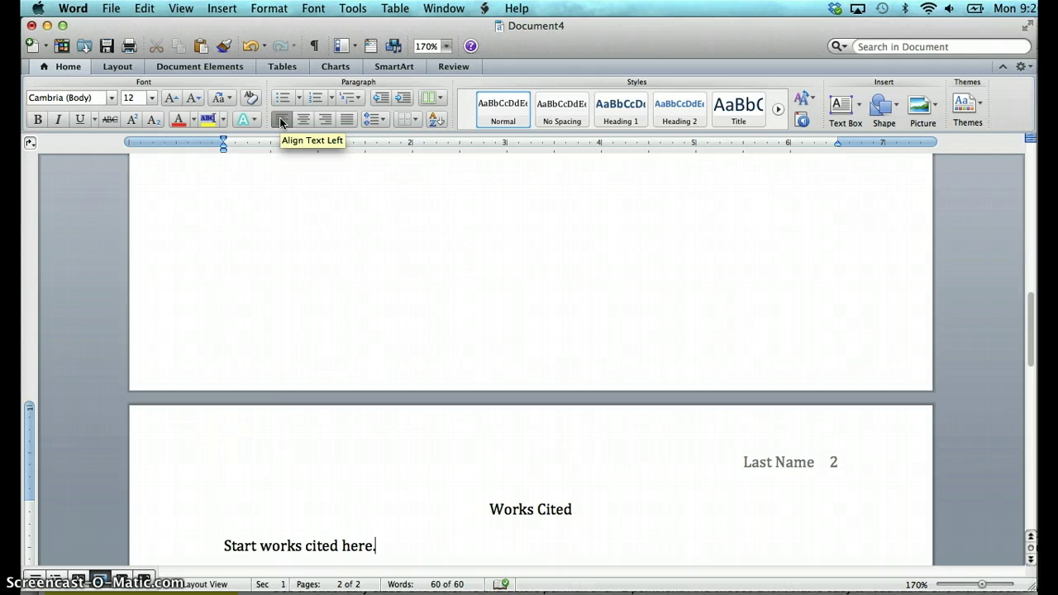
{"action": "type", "text": "."}
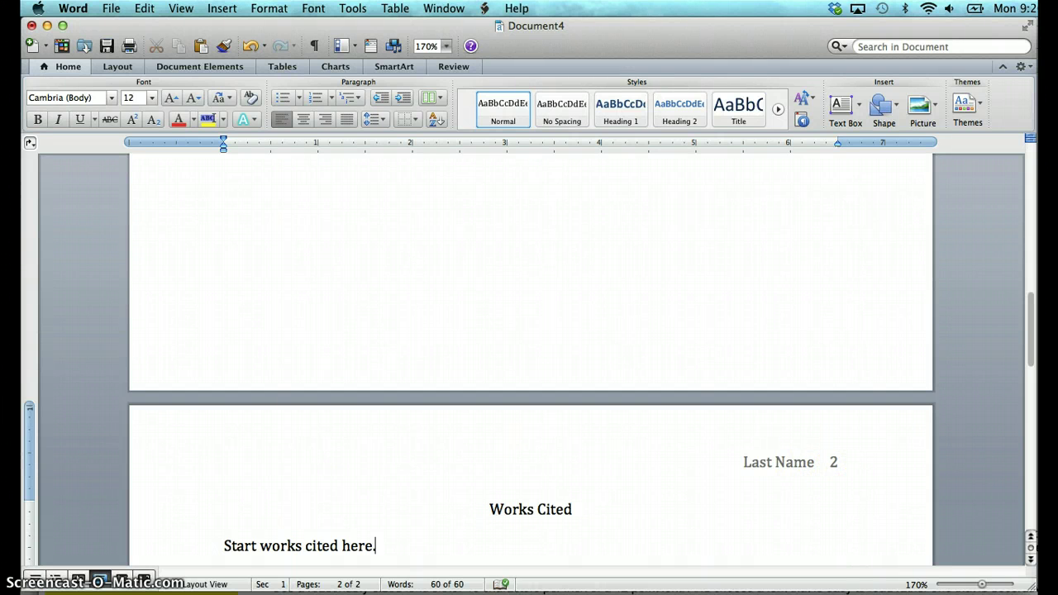
Step: Add a run of blank lines after the essay's last body paragraph and check the Works Cited page's placement and page number
{"action": "scroll", "coordinate": [531, 356], "scroll_direction": "up", "scroll_amount": 1}
{"action": "scroll", "coordinate": [684, 387], "scroll_direction": "up", "scroll_amount": 10}
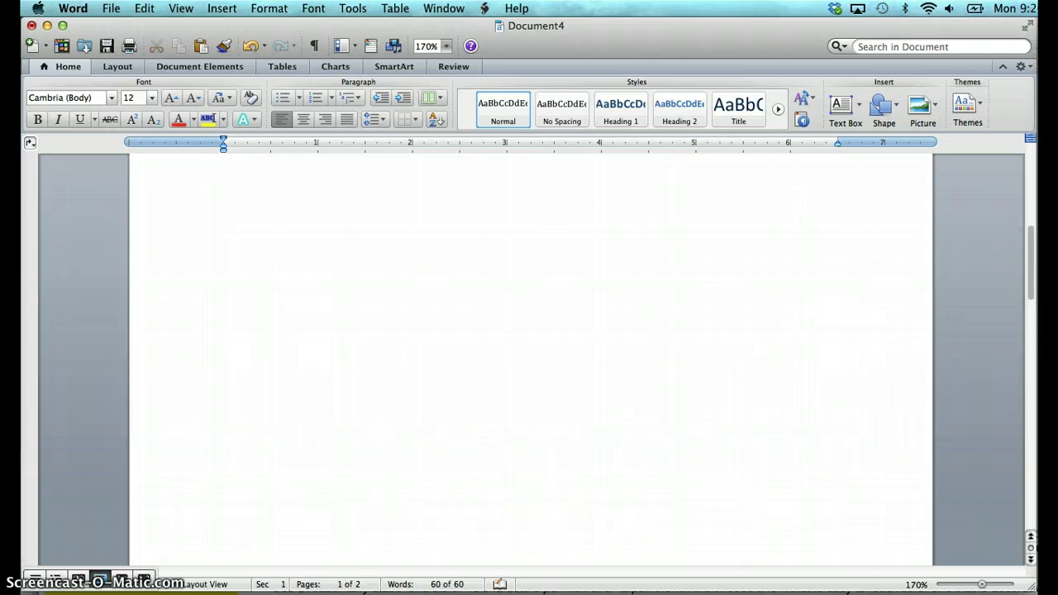
{"action": "left_click", "coordinate": [683, 387]}
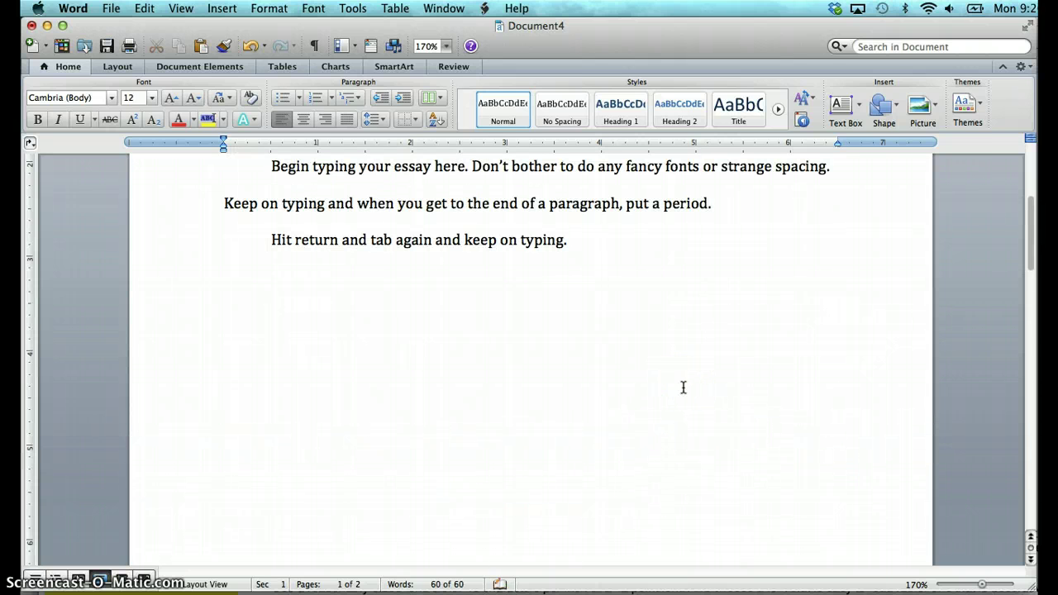
{"action": "key", "text": "Down"}
{"action": "key", "text": "Down"}
{"action": "key", "text": "Down"}
{"action": "key", "text": "Down"}
{"action": "key", "text": "Down"}
{"action": "key", "text": "Return"}
{"action": "key", "text": "Return"}
{"action": "key", "text": "Return"}
{"action": "key", "text": "Return"}
{"action": "key", "text": "Return"}
{"action": "key", "text": "Return"}
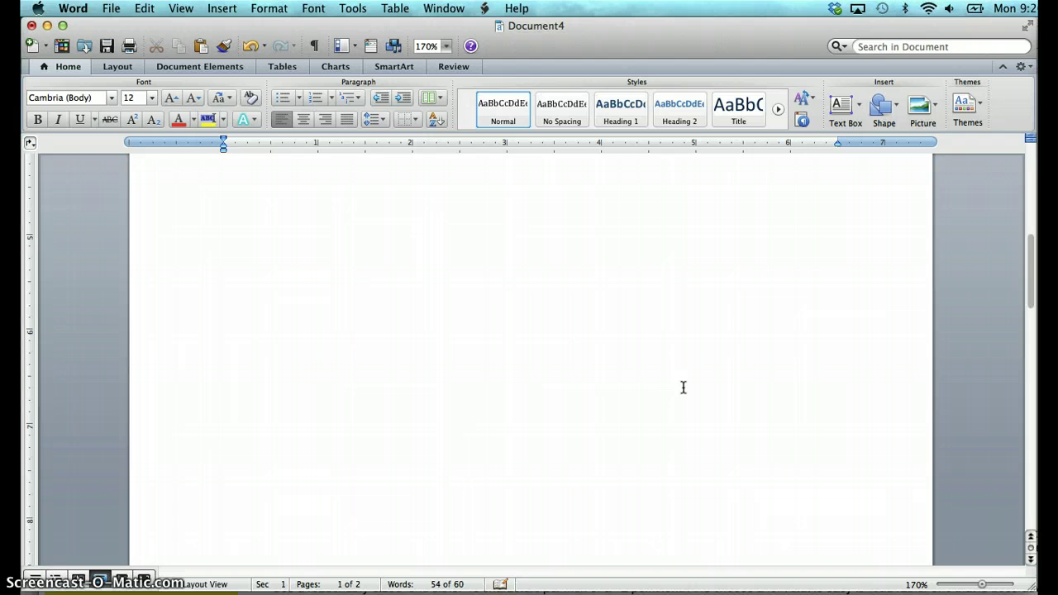
{"action": "left_click_drag", "start_coordinate": [613, 346], "coordinate": [408, 507]}
{"action": "scroll", "coordinate": [408, 507], "scroll_direction": "down", "scroll_amount": 10}
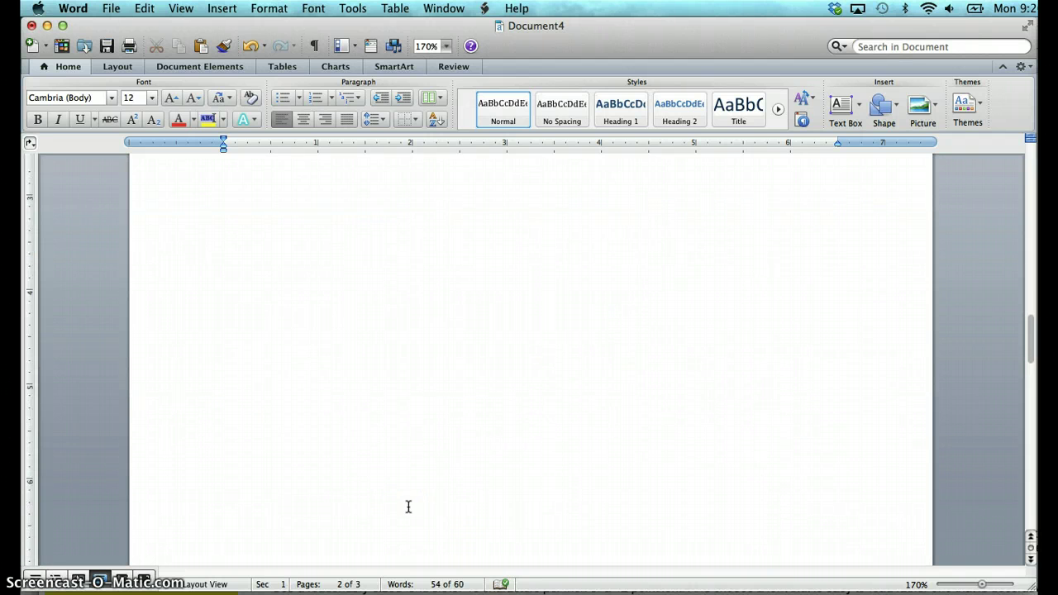
{"action": "scroll", "coordinate": [408, 507], "scroll_direction": "down", "scroll_amount": 5}
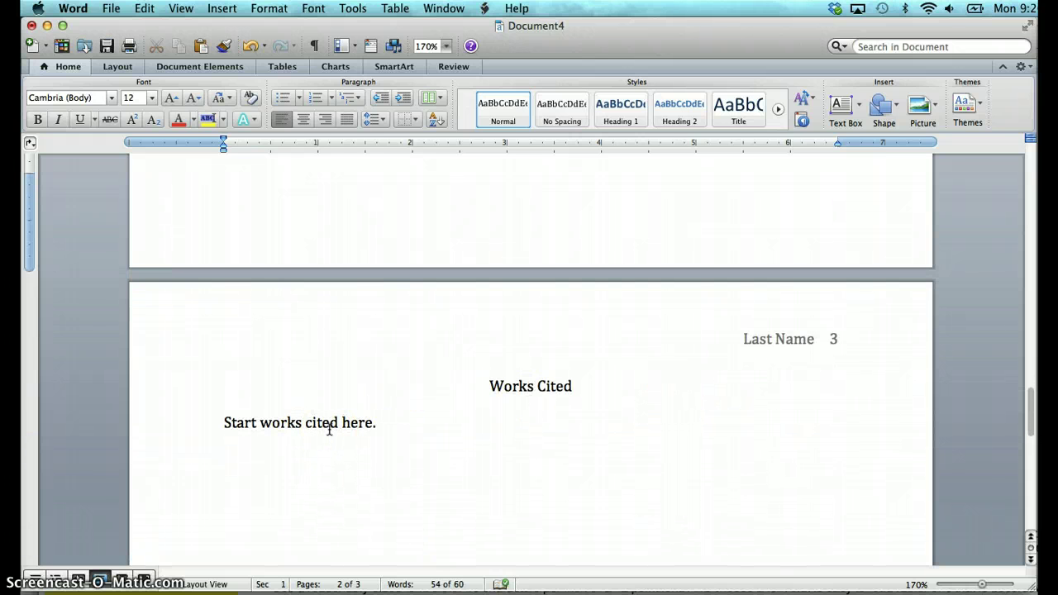
{"action": "scroll", "coordinate": [329, 429], "scroll_direction": "up", "scroll_amount": 15}
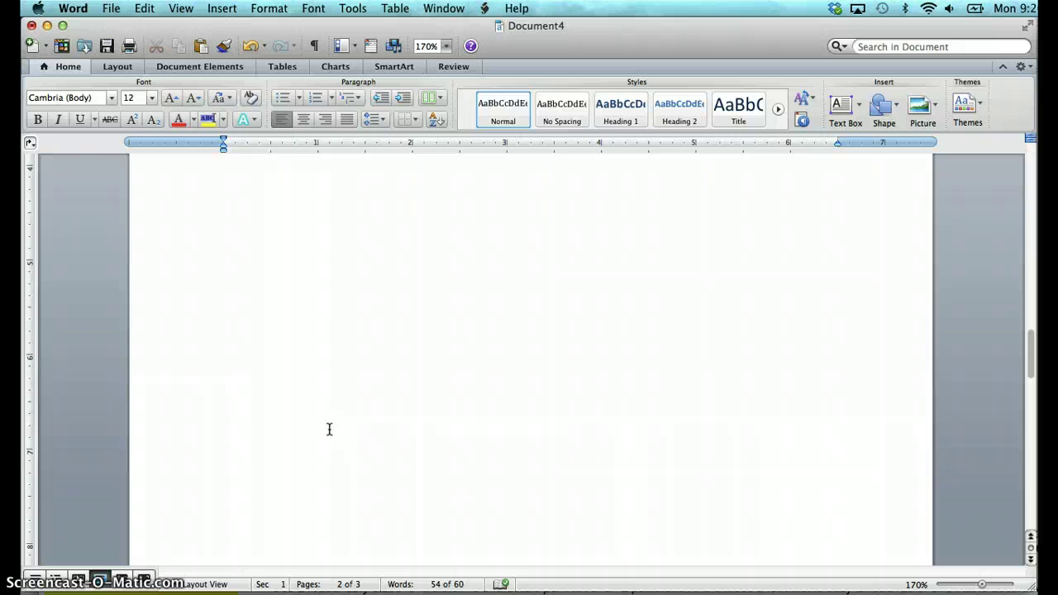